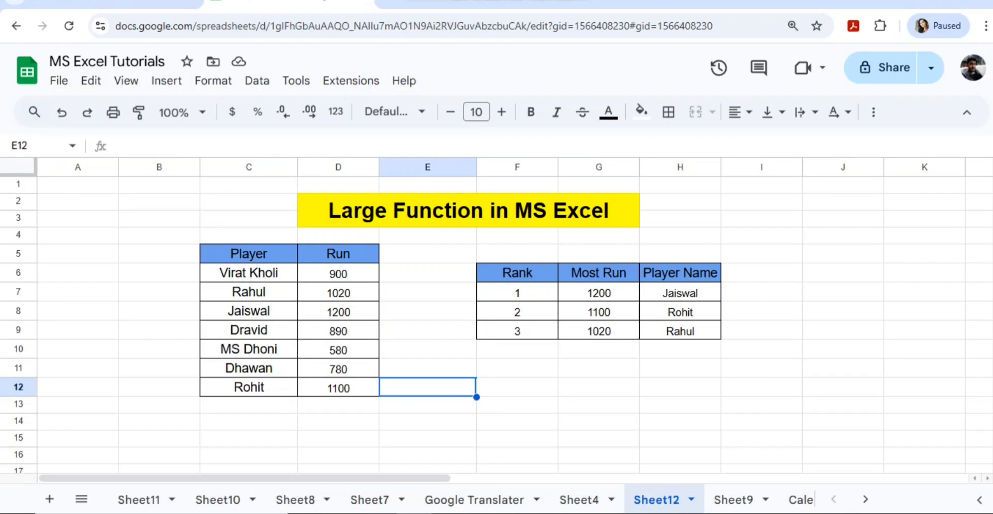
Examine the source table of players and their runs in columns C and D, rows 5 to 12
left_click(517, 293)
key("Left")
key("Left")
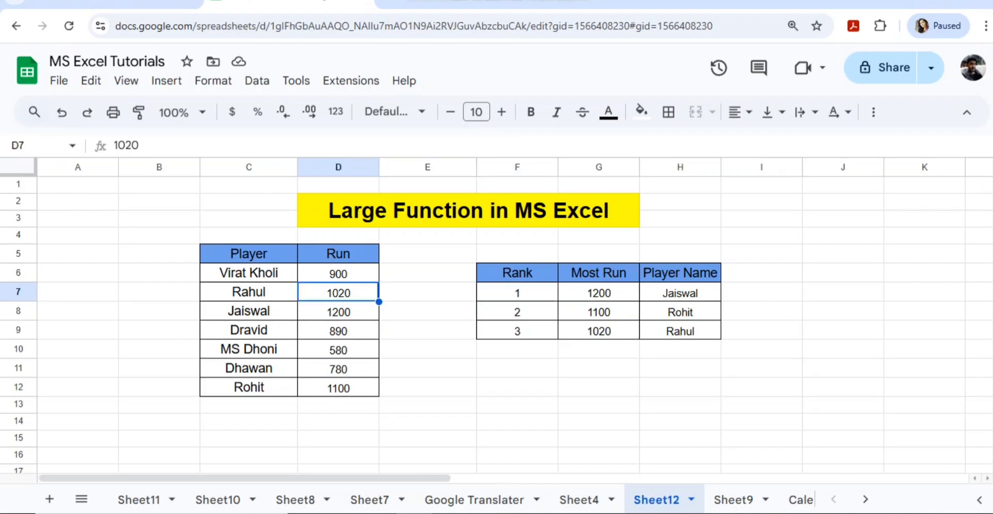
key("Up")
key("Left")
key("Up")
key("shift+Right")
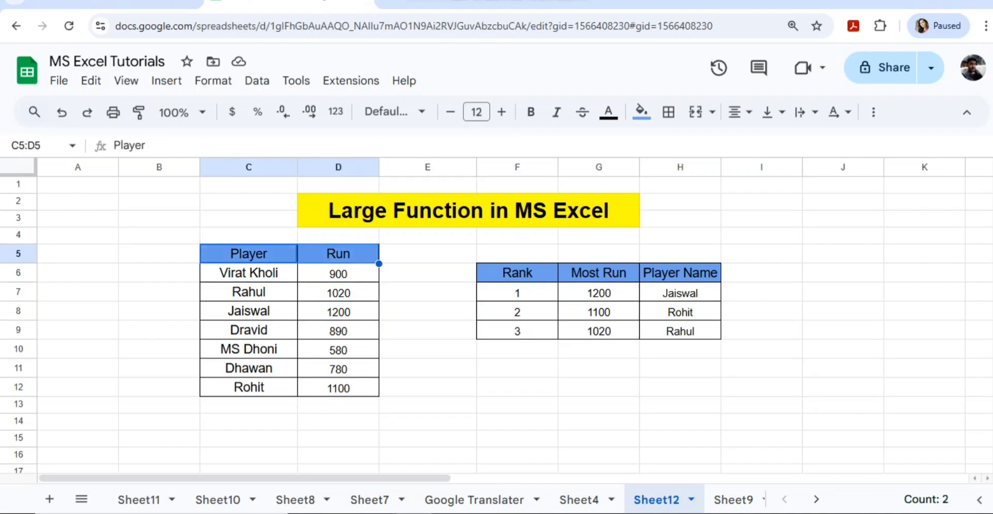
key("shift+Down")
key("shift+Down")
key("shift+Down")
key("Left")
key("Right")
key("Right")
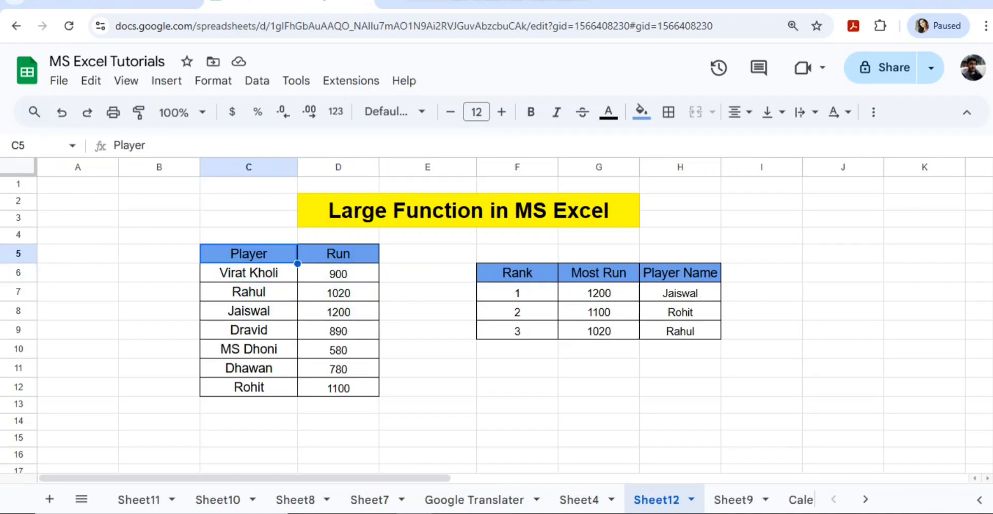
key("shift+Down")
key("shift+Down")
key("shift+Down")
key("shift+Down")
key("shift+Down")
key("shift+Down")
key("shift+Down")
key("shift+Down")
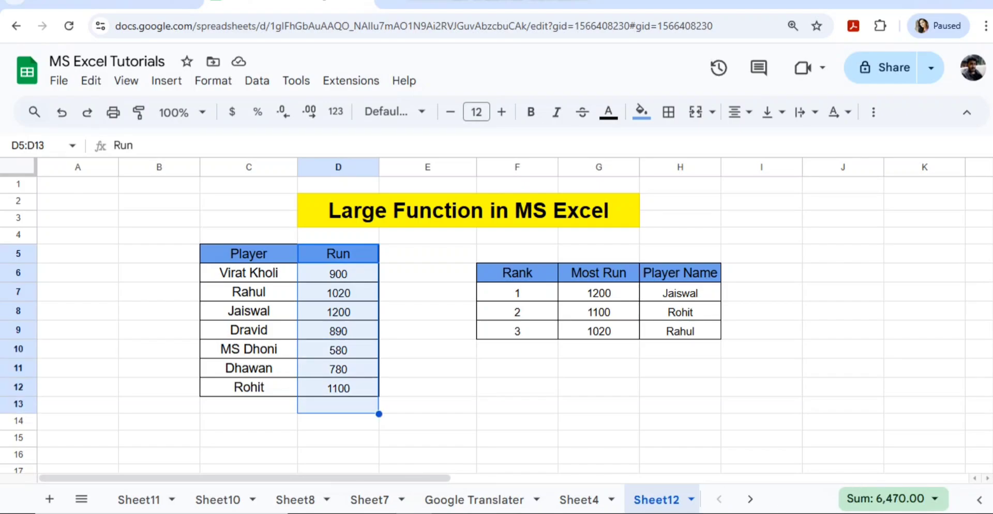
key("shift+Left")
key("Up")
key("Down")
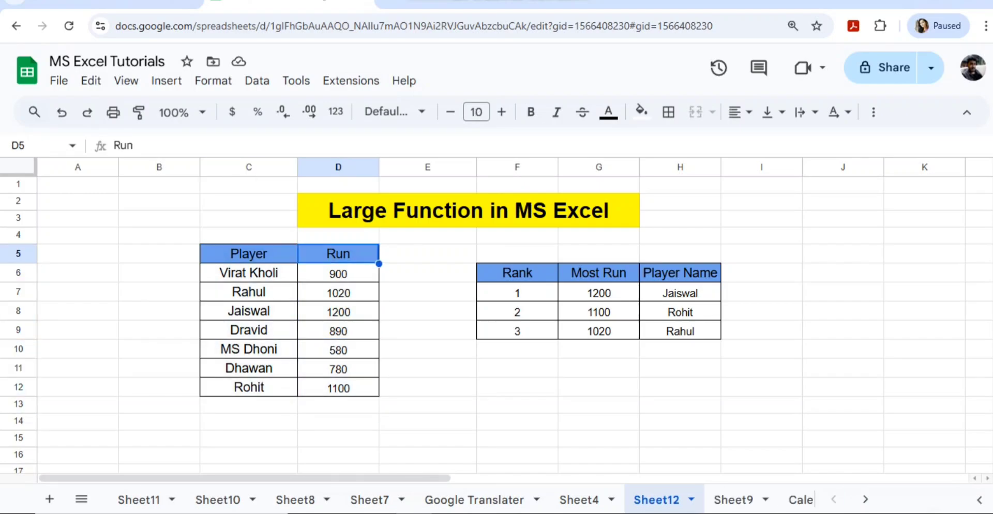
key("Left")
key("shift+Right")
key("shift+Down")
key("shift+Down")
key("shift+Down")
key("shift+Down")
key("shift+Down")
key("shift+Down")
key("shift+Down")
key("shift+Down")
key("shift+Down")
key("shift+Down")
key("shift+Down")
key("shift+Down")
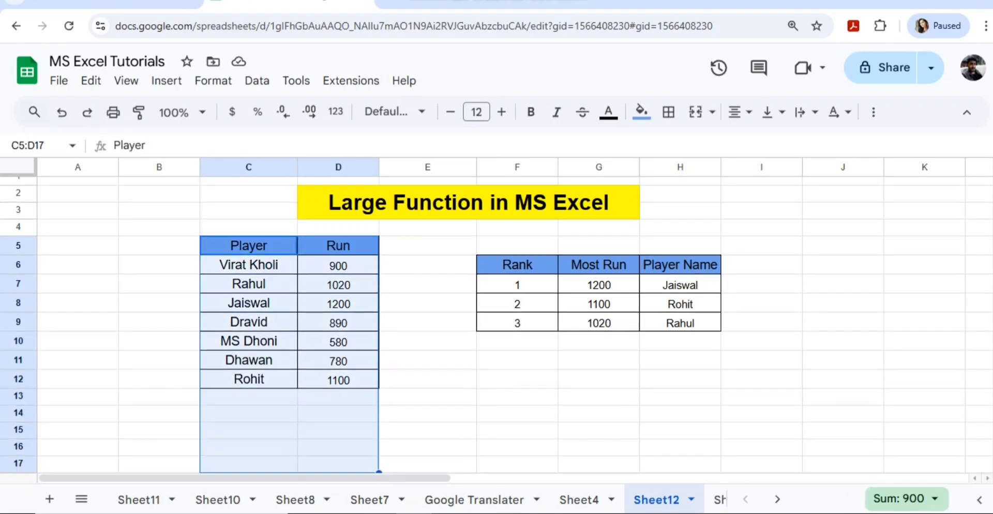
key("Right")
key("Down")
key("Right")
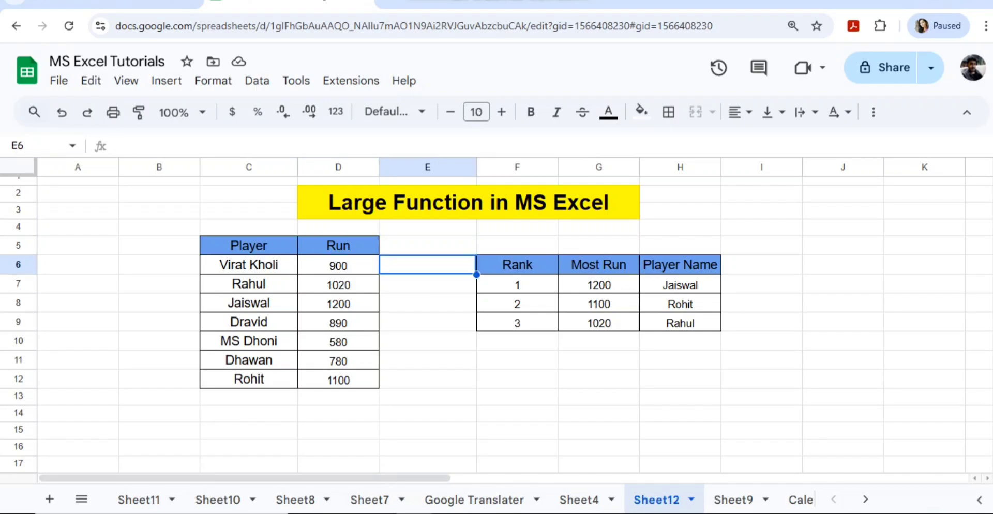
Clear all the rank numbers from cells F7:F9 of the ranking table
key("Down")
key("Right")
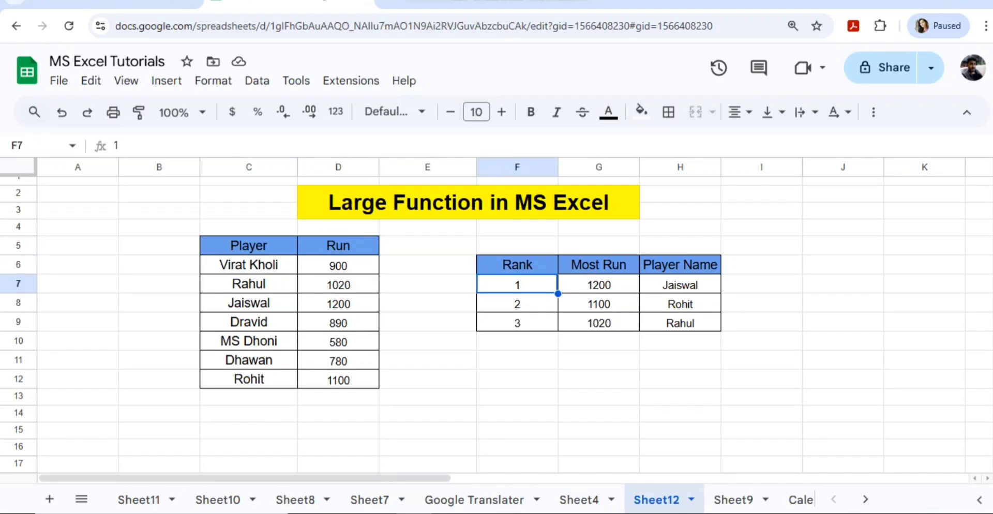
key("Right")
key("Left")
key("shift+Down")
key("shift+Down")
key("shift+Down")
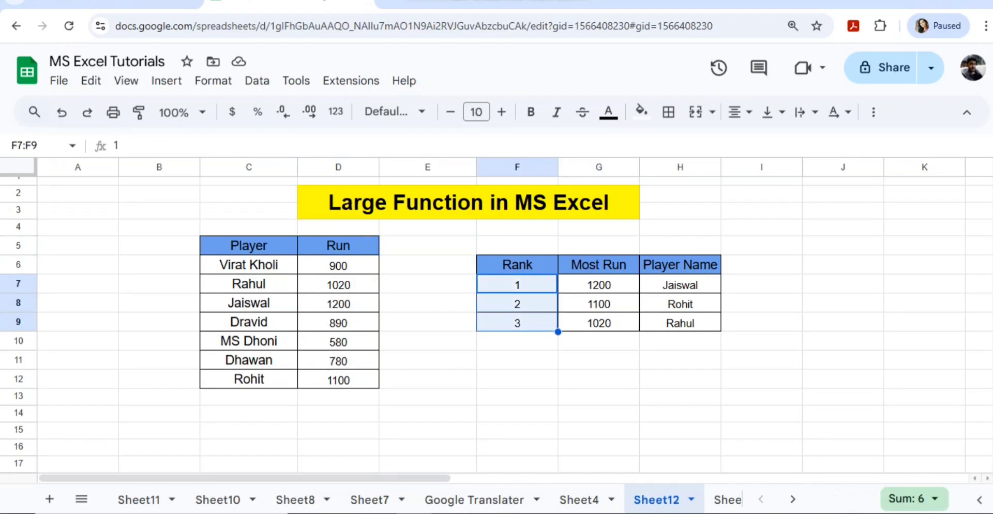
key("shift+Up")
key("Delete")
key("Left")
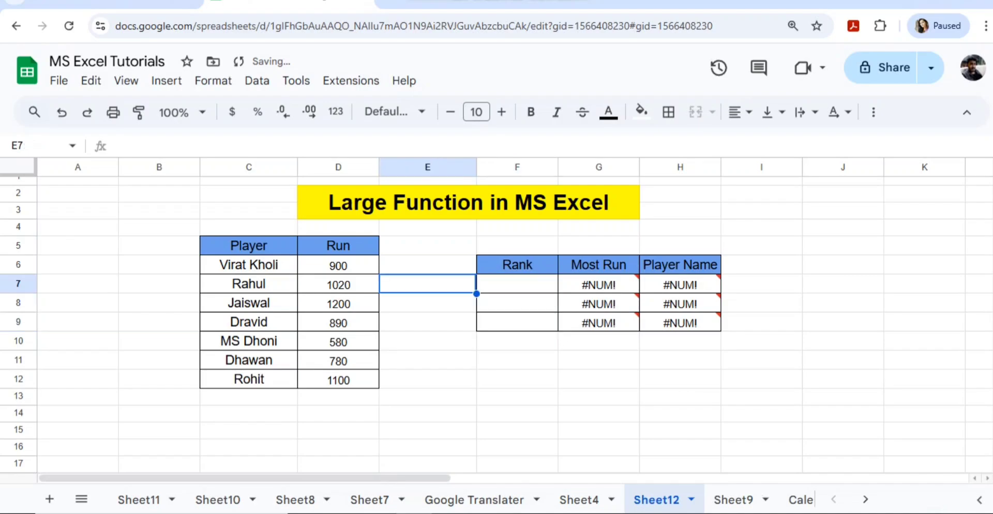
Enter rank 1 in cell F7, the first row under the Rank heading
key("Right")
type("1")
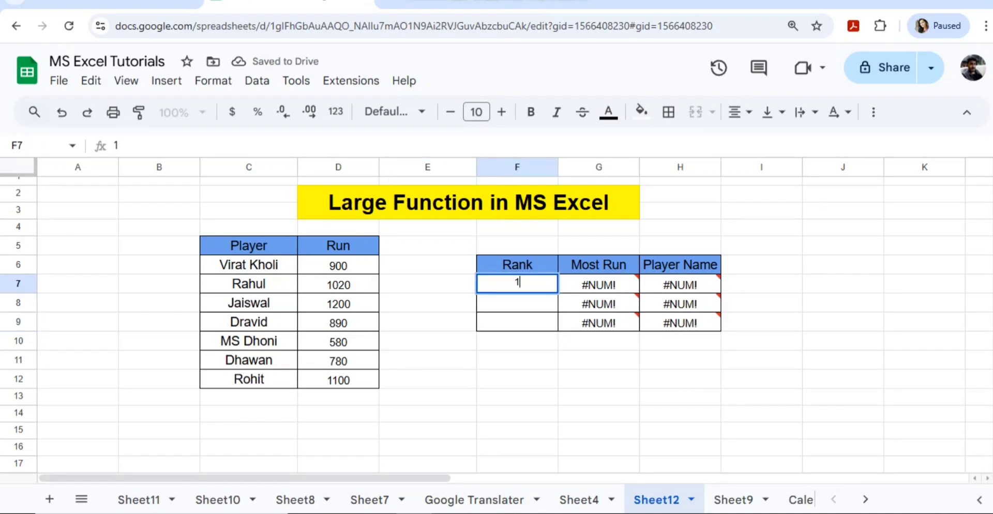
key("Right")
Compare the Most Run and Player Name results for rank 1 with the source table
key("Left")
key("Left")
key("Left")
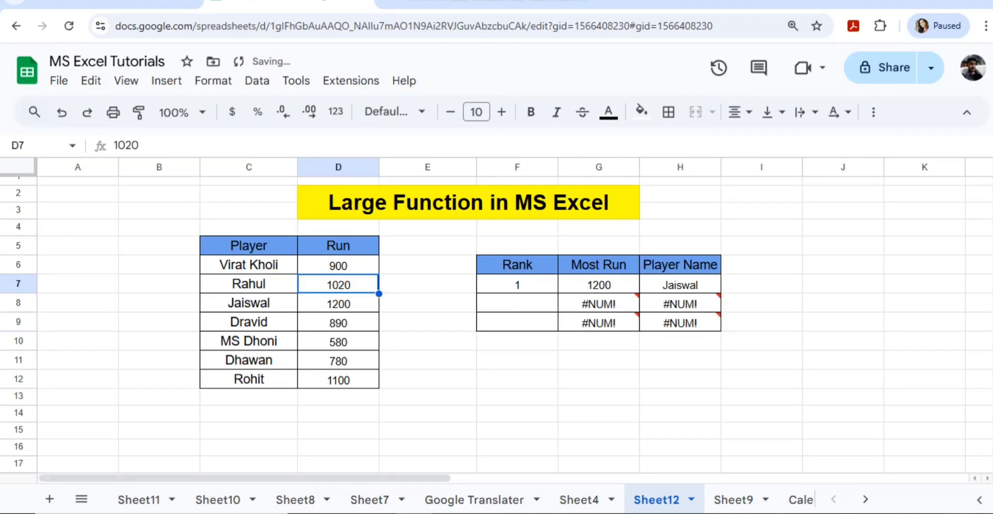
key("Down")
key("Down")
key("Up")
key("Left")
key("Right")
key("Right")
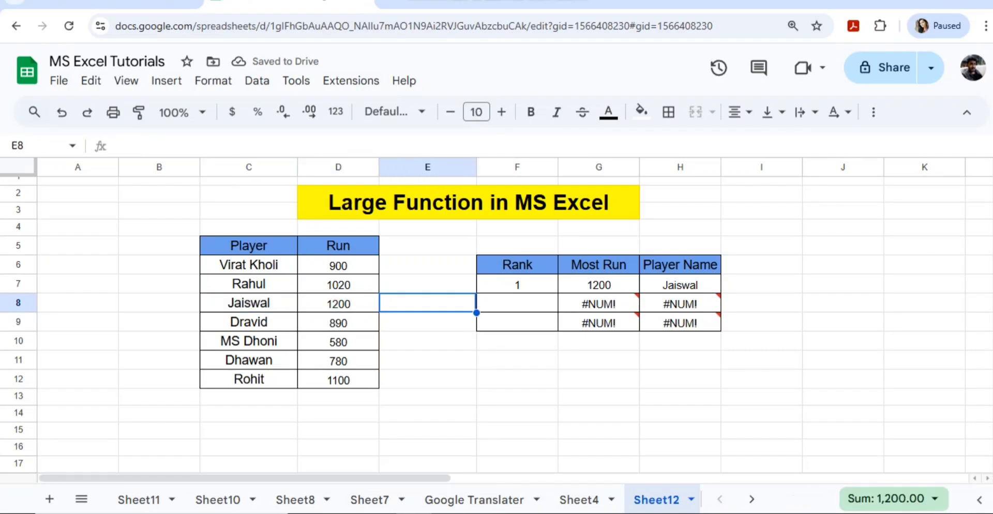
key("Right")
key("Up")
key("Right")
key("shift+Right")
key("Down")
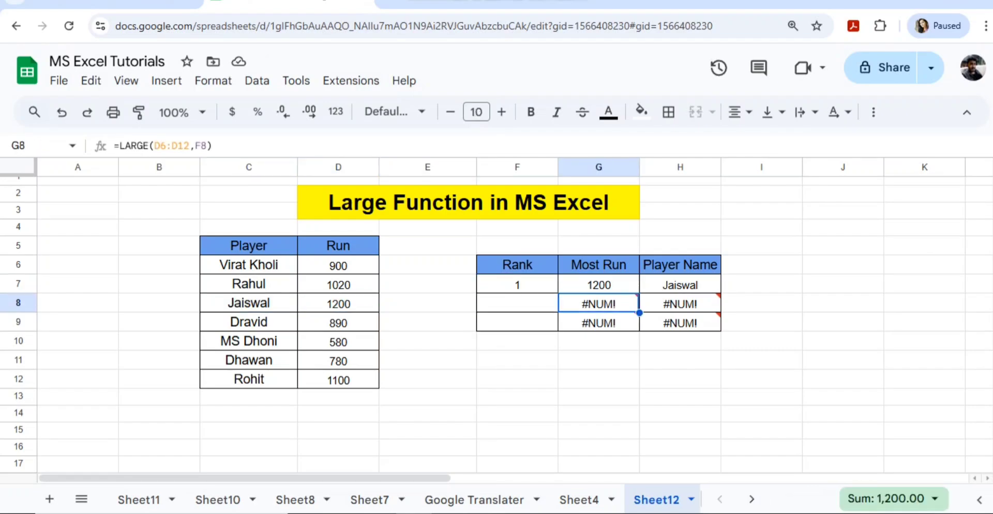
Enter rank 3 in cell F8, the second row under the Rank heading
key("Left")
type("3")
key("Tab")
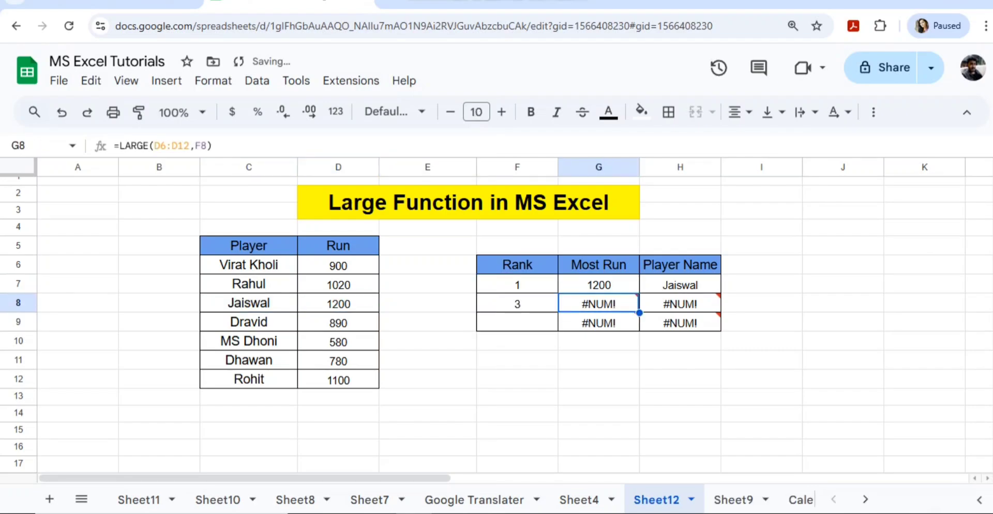
Compare the results for rank 3 in row 8 with the matching player and runs in the source table
key("Left")
key("Left")
key("Left")
key("Right")
key("Right")
key("Left")
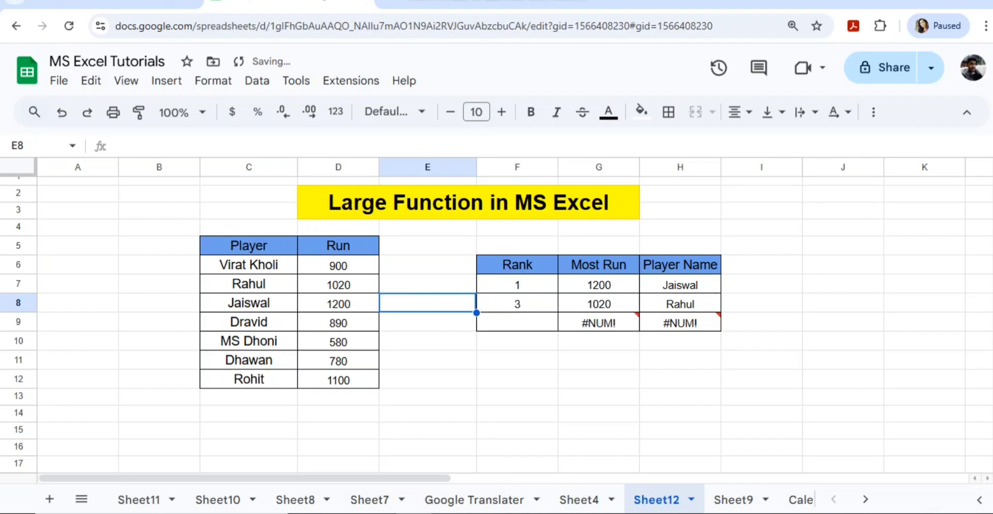
key("Left")
key("Up")
key("Left")
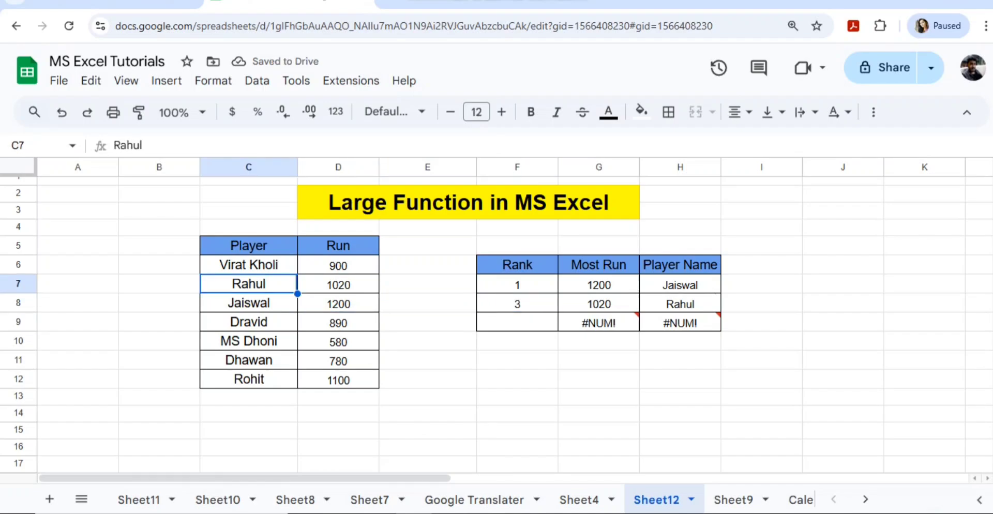
key("Right")
key("Right")
key("Right")
key("Down")
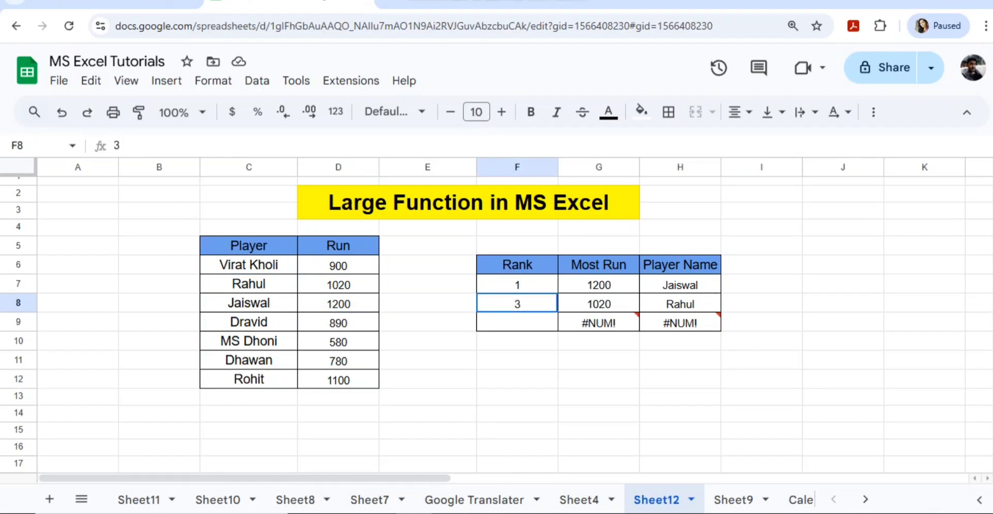
Try rank 7 in cell F9, the last row of the ranking table
key("Down")
type("7")
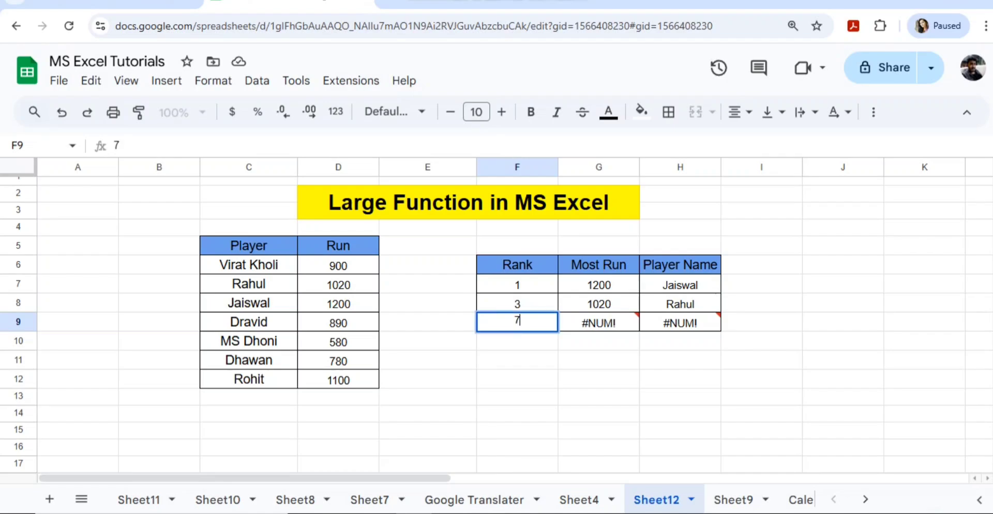
key("Tab")
key("Left")
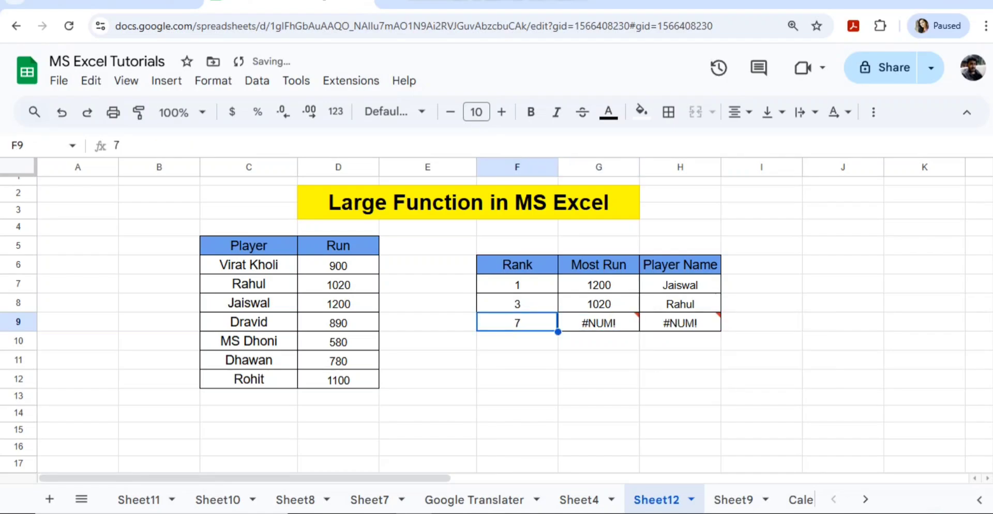
Set the rank in cell F9 to 6
type("6")
key("Tab")
key("Left")
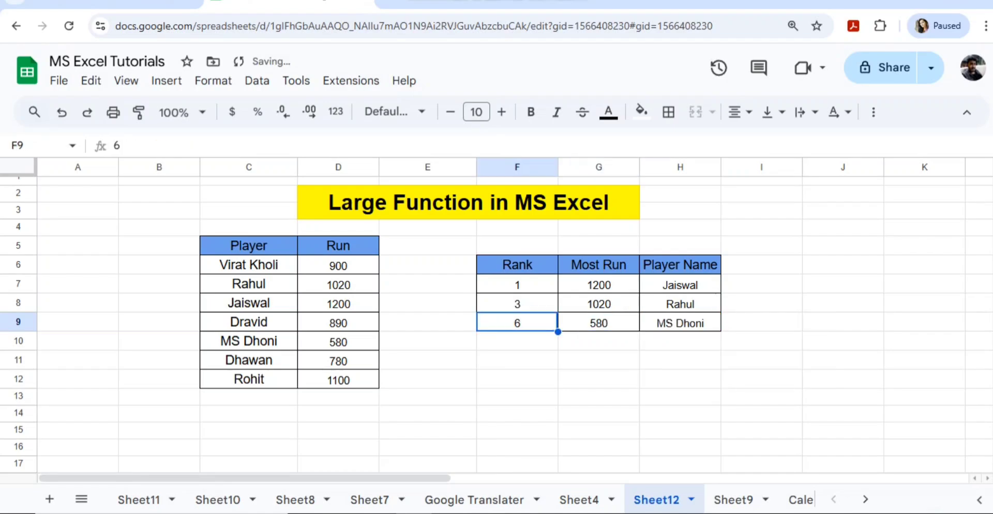
Check the rank 6 result against the source table by going through the players in rows 7 to 10
left_click(249, 341)
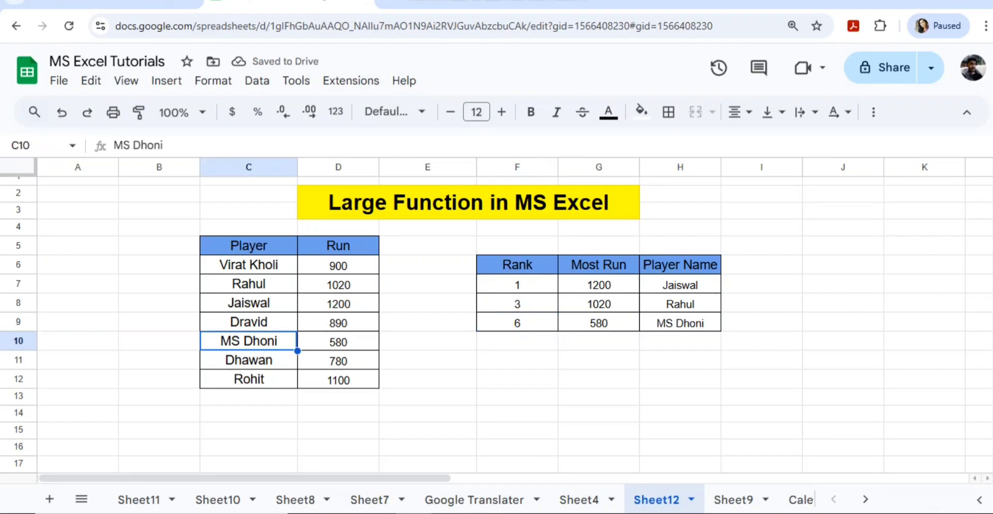
key("Up")
key("Up")
key("Up")
key("Down")
key("Down")
key("Down")
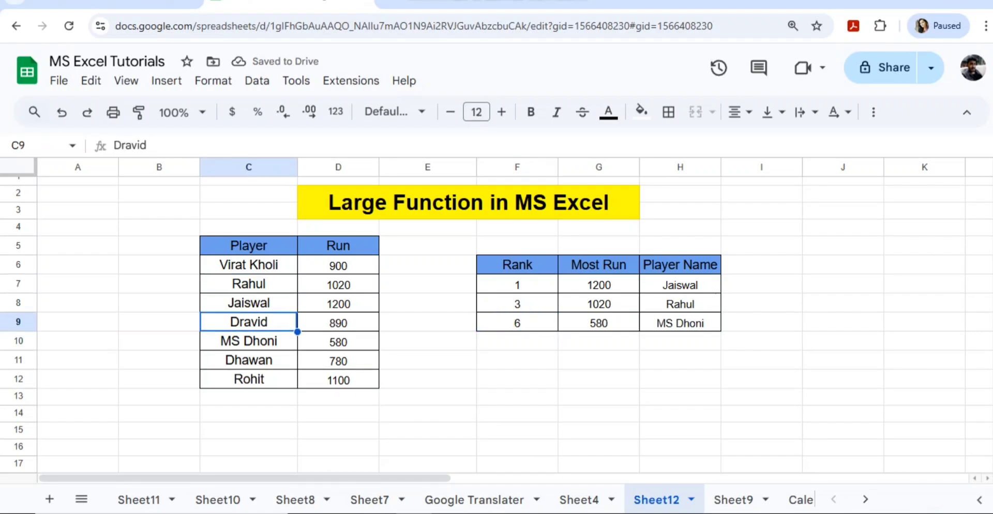
key("Down")
key("Up")
key("Up")
key("Up")
key("shift+Right")
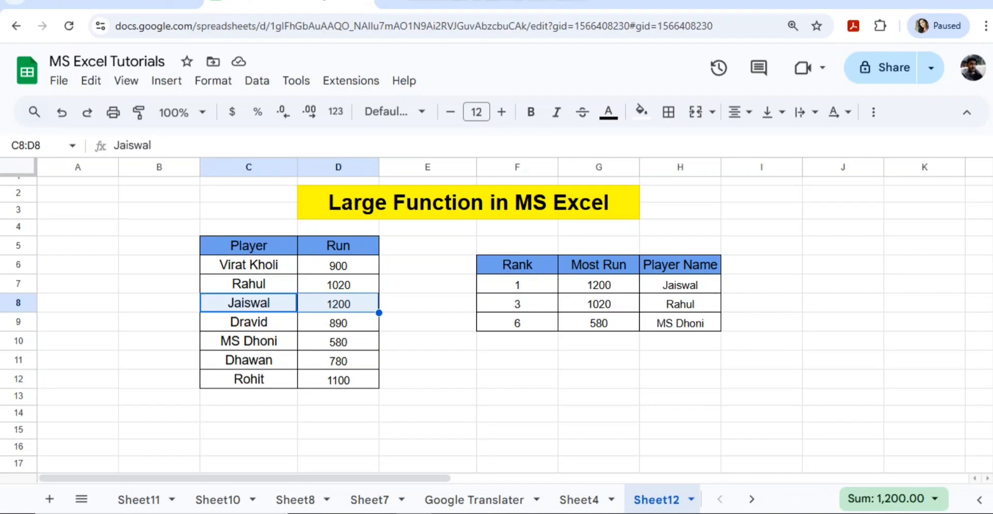
key("Right")
key("Left")
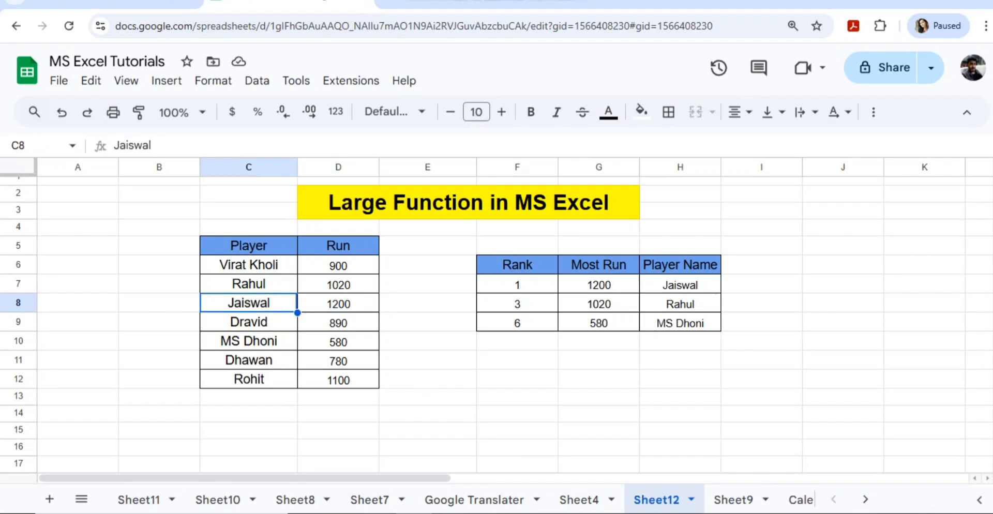
Review the ranks with their Most Run and Player Name results in F7:H9
key("Right")
key("Right")
key("Right")
key("Up")
key("shift+Down")
key("shift+Down")
key("shift+Down")
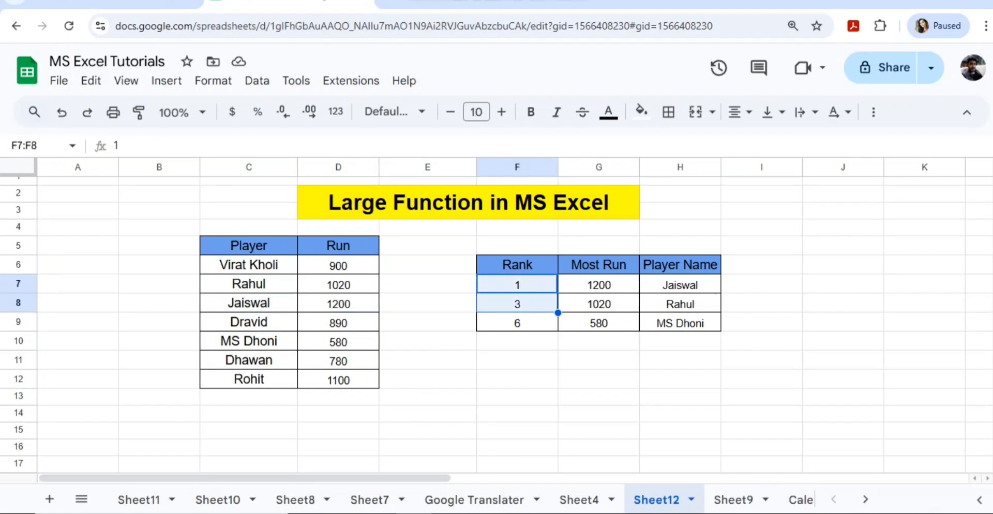
key("shift+Up")
key("shift+Right")
key("shift+Right")
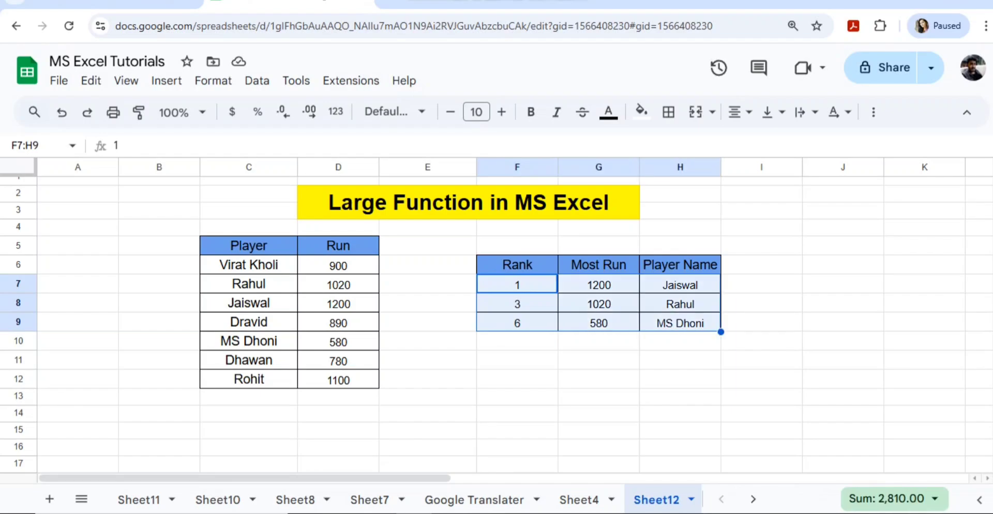
key("Left")
key("Right")
key("shift+Down")
key("shift+Down")
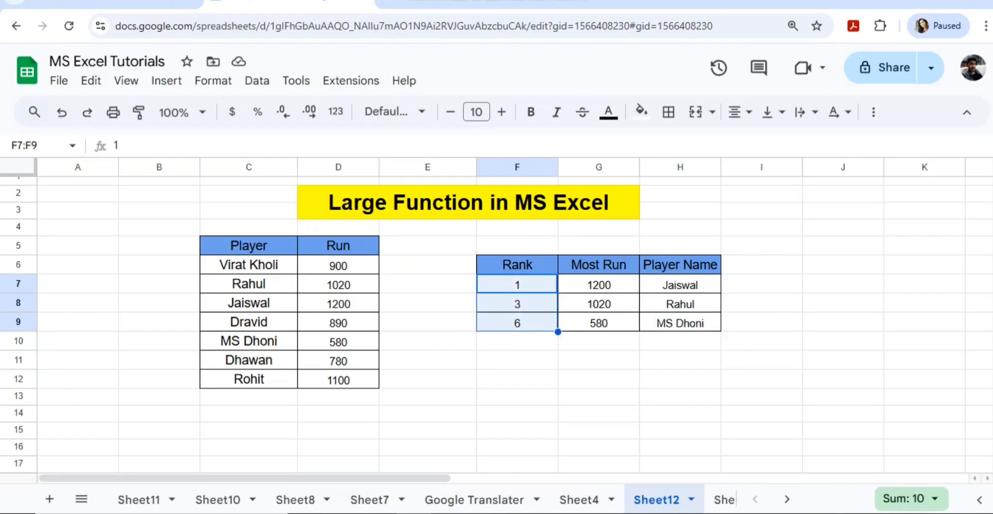
key("shift+Right")
key("shift+Right")
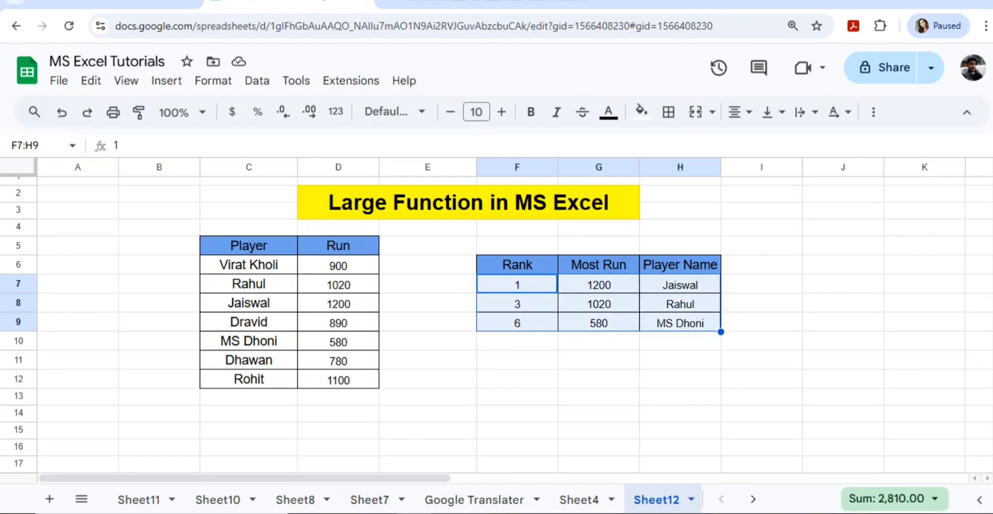
Examine the LARGE formula in G7 and the XLOOKUP formula in H7 along with the cells they use
key("Right")
key("Right")
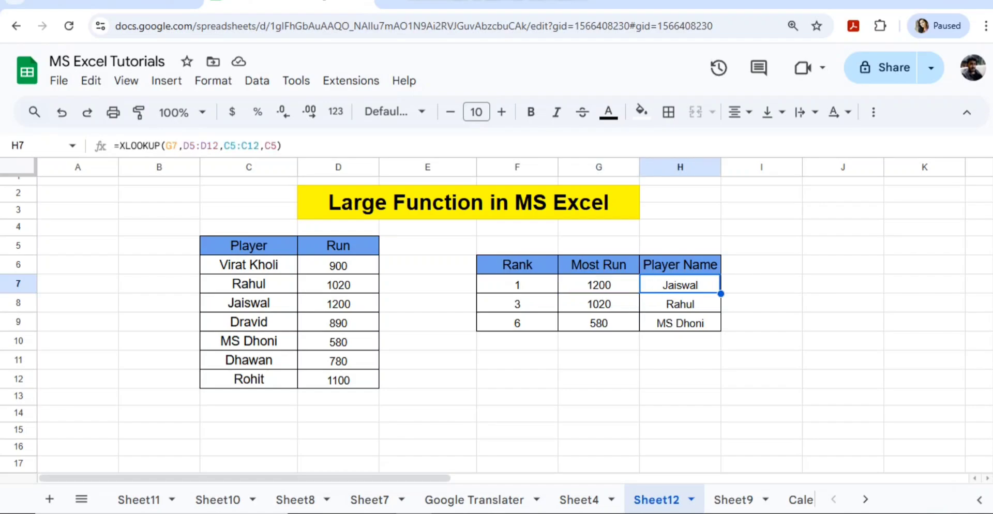
key("Left")
key("Left")
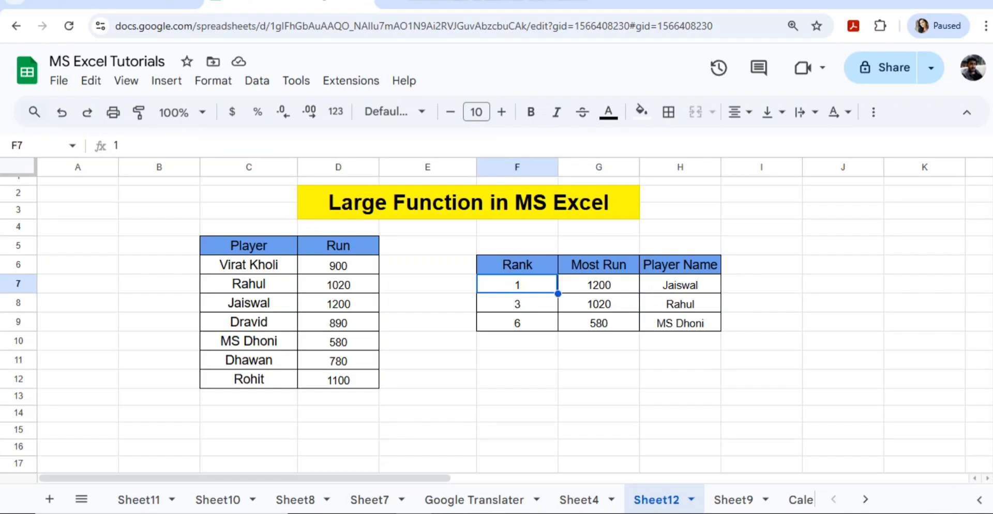
key("Left")
key("Left")
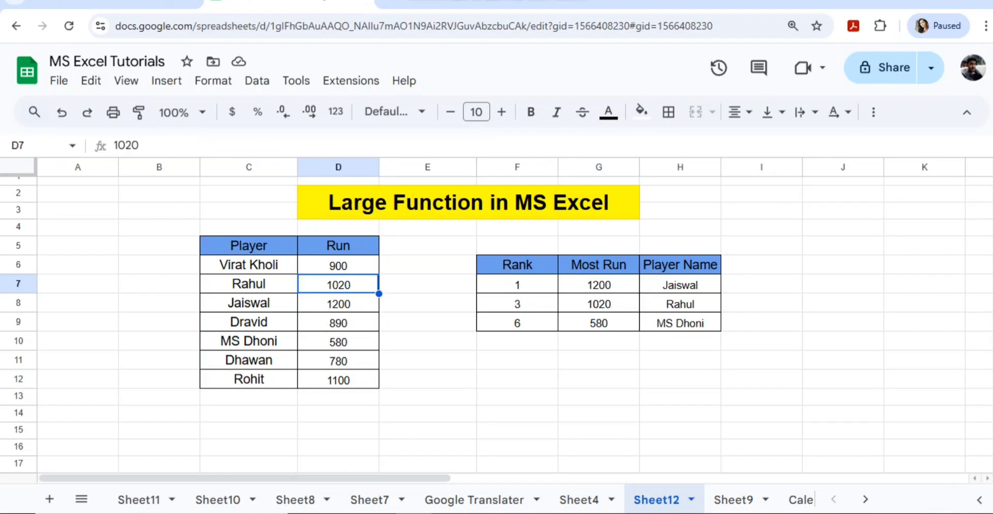
key("Right")
key("Right")
key("Right")
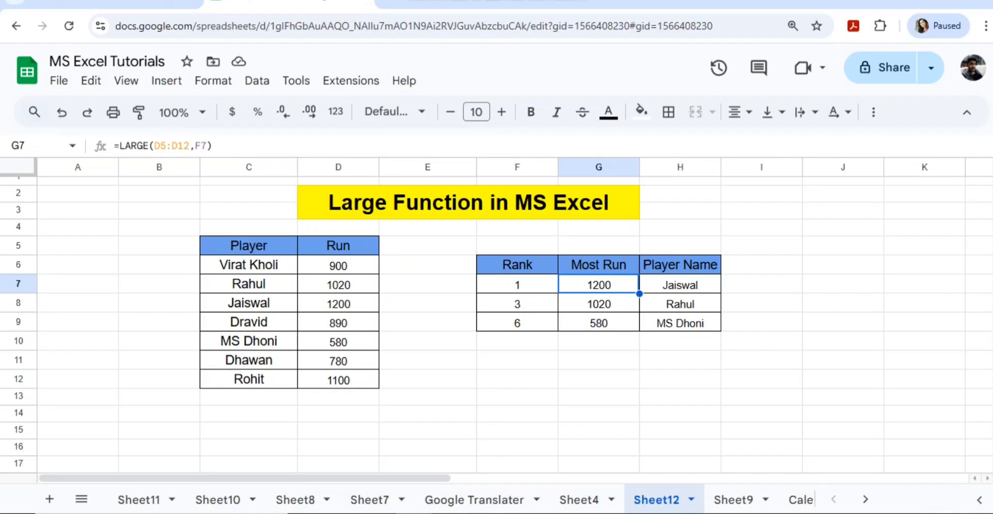
key("Right")
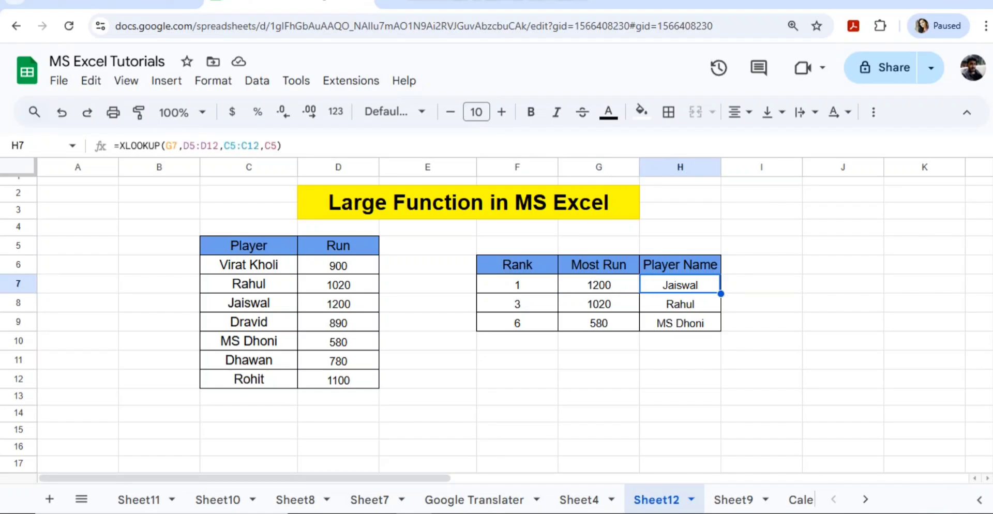
key("Left")
key("Left")
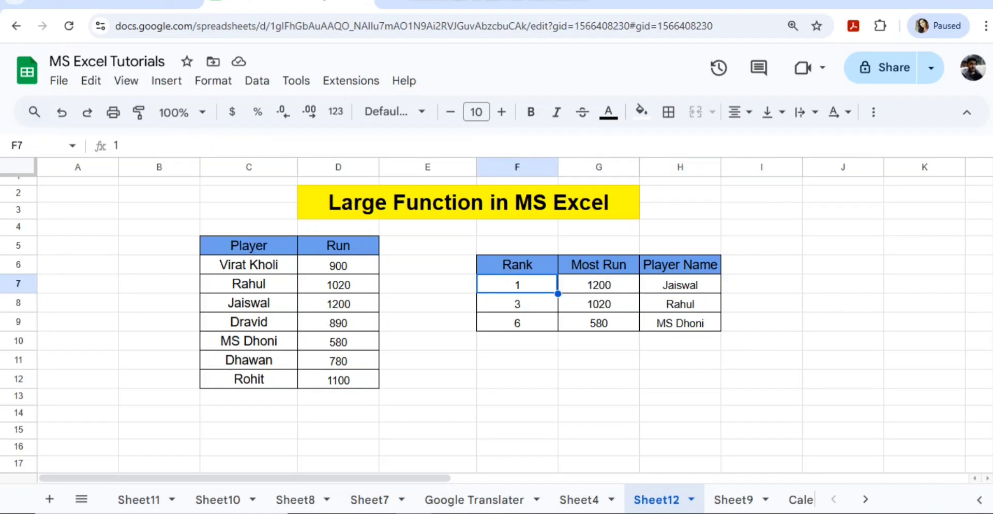
Copy the rank table in F6:H9 and paste it below, starting at F11
key("Up")
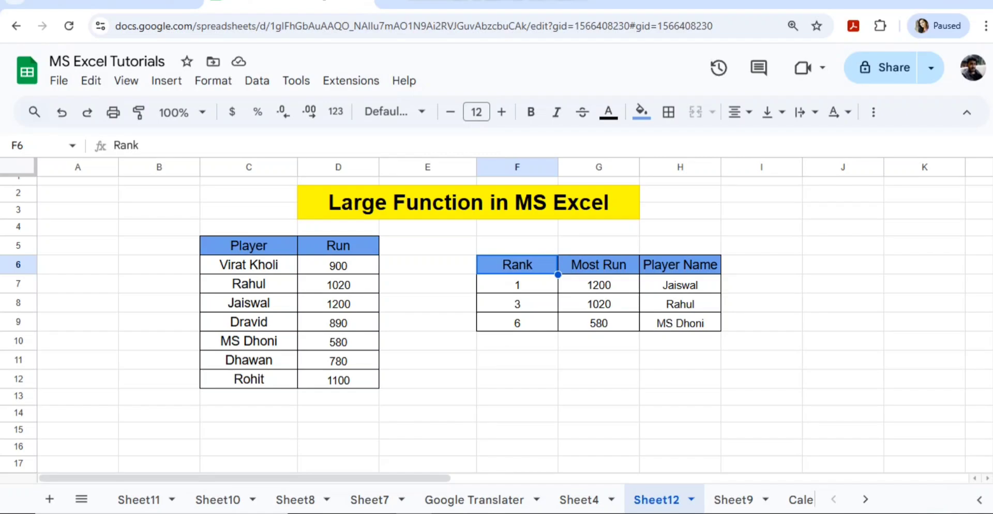
key("shift+Right")
key("shift+Right")
key("shift+Down")
key("shift+Down")
key("shift+Down")
key("shift+Down")
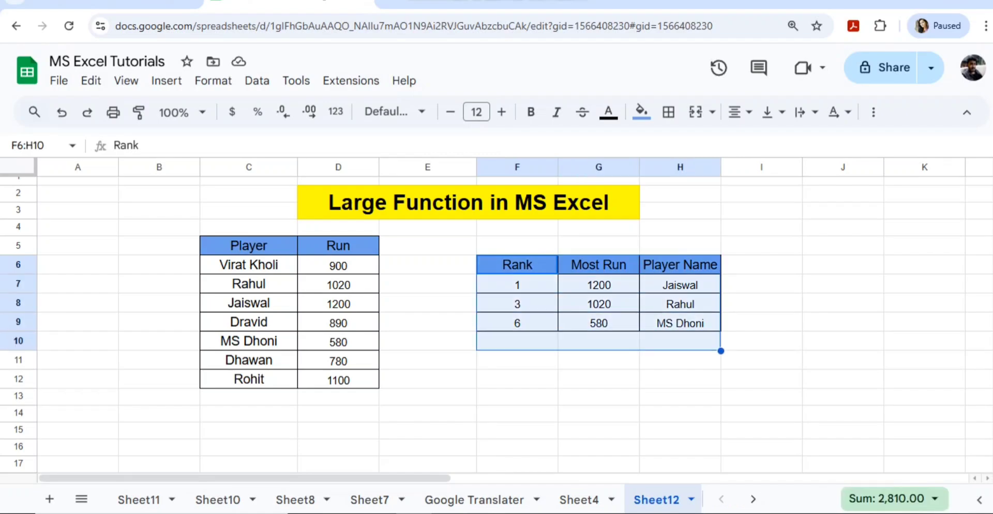
key("shift+Up")
key("ctrl+c")
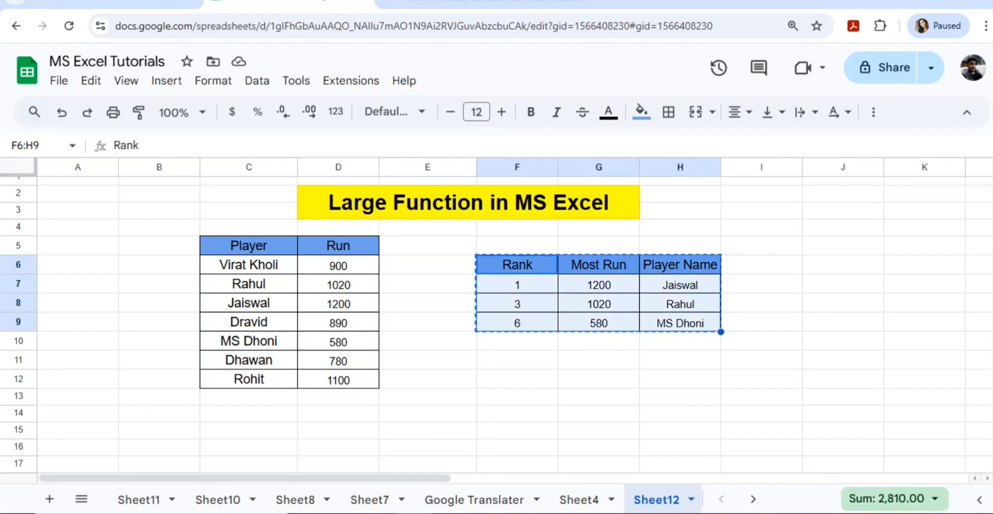
left_click(518, 359)
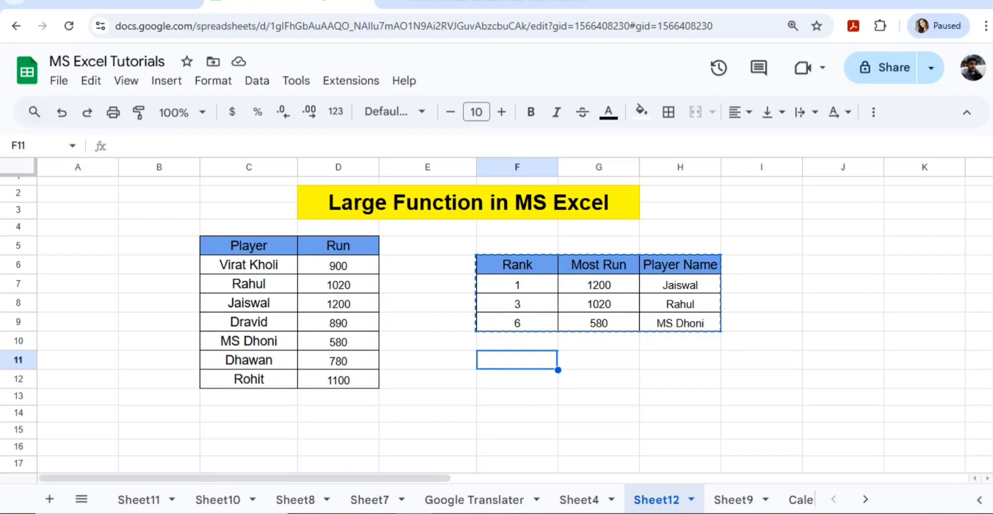
key("ctrl+v")
Clear the Most Run and Player Name results in G12:H14 of the pasted table
key("Left")
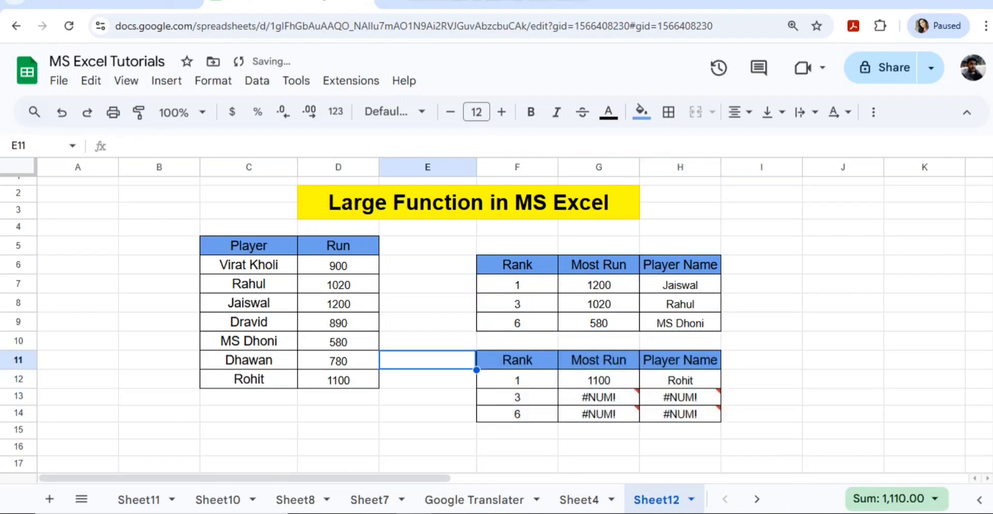
key("Right")
key("Right")
key("Right")
key("Down")
key("Left")
key("shift+Down")
key("shift+Down")
key("shift+Right")
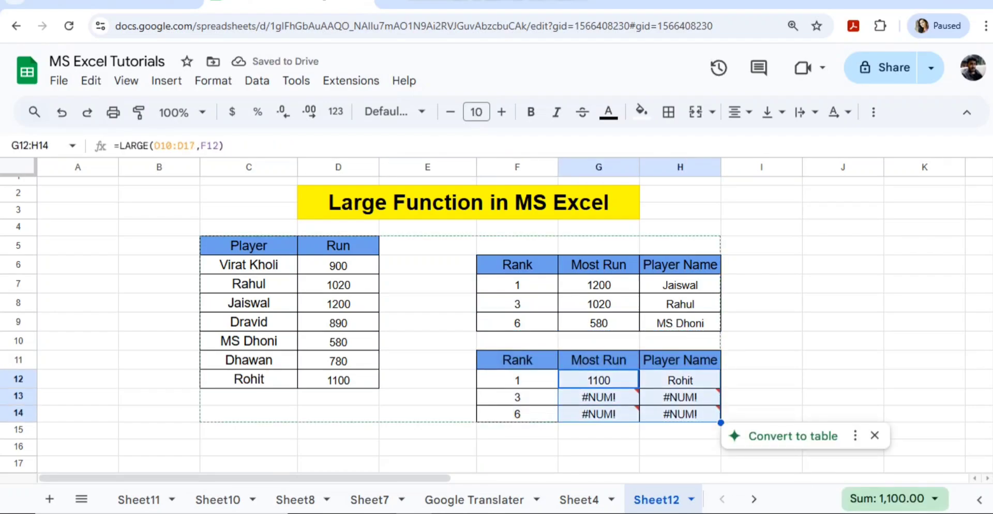
key("Delete")
Set the ranks in the pasted table to 2 in F13 and 3 in F14
key("Left")
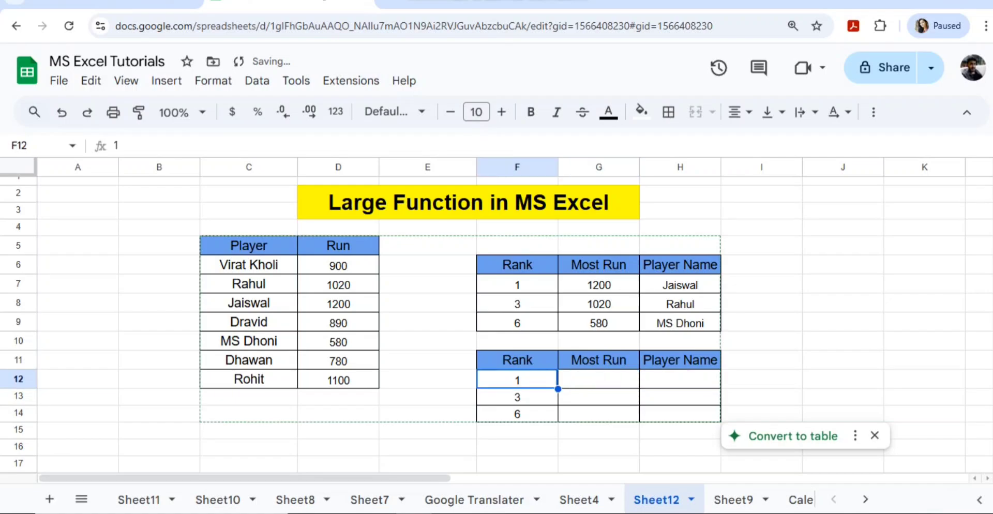
key("shift+Down")
key("shift+Down")
key("Right")
key("Left")
key("Down")
type("2")
key("Return")
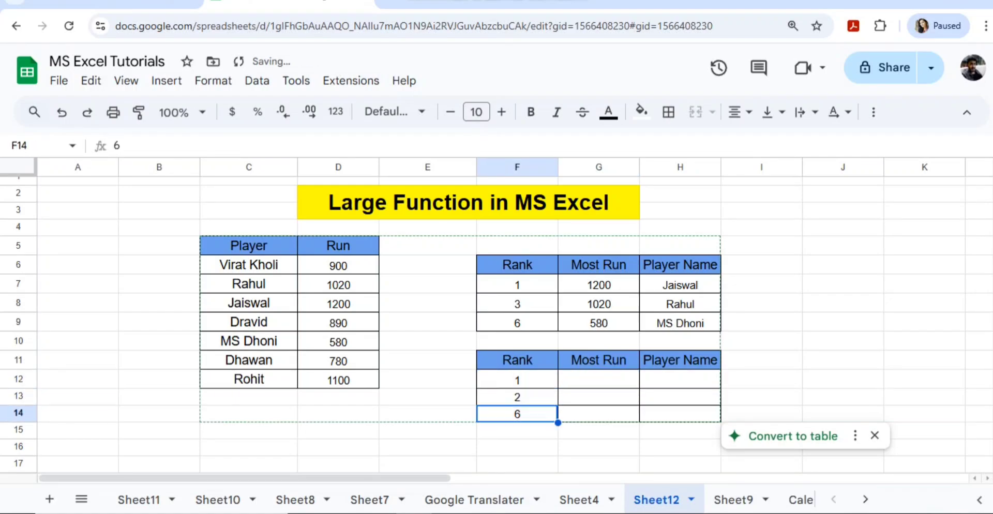
type("3")
key("Right")
Begin a LARGE formula in G12 with the runs in D6:D12 as its data range
key("Up")
key("Up")
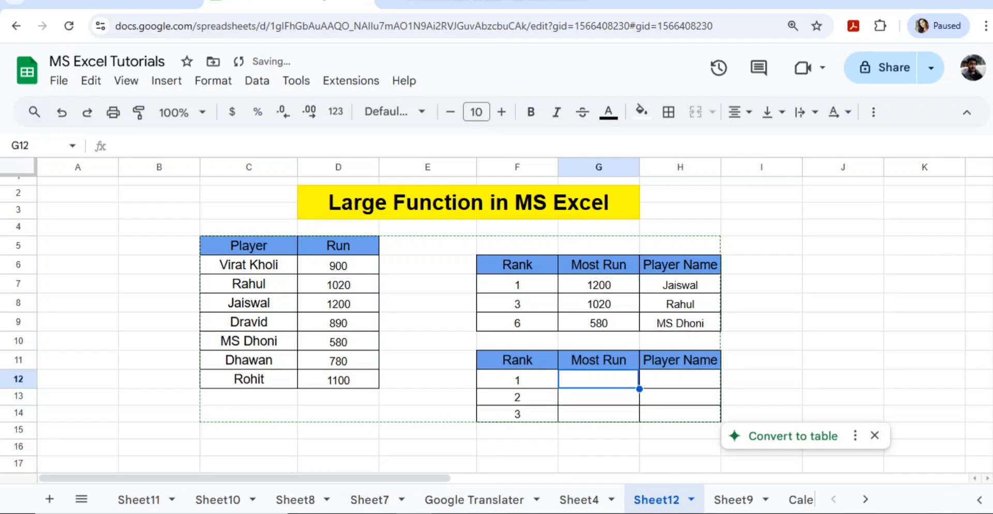
type("=l")
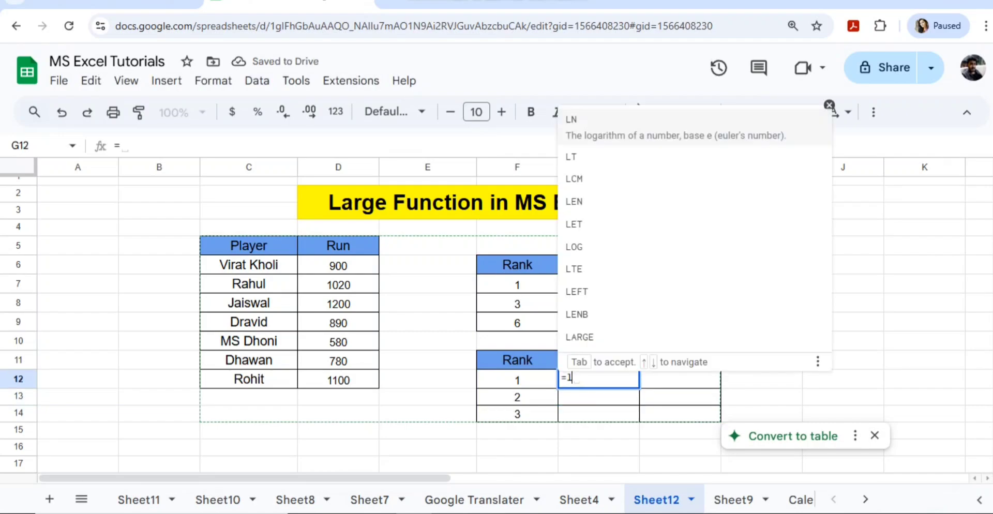
type("ar")
key("Tab")
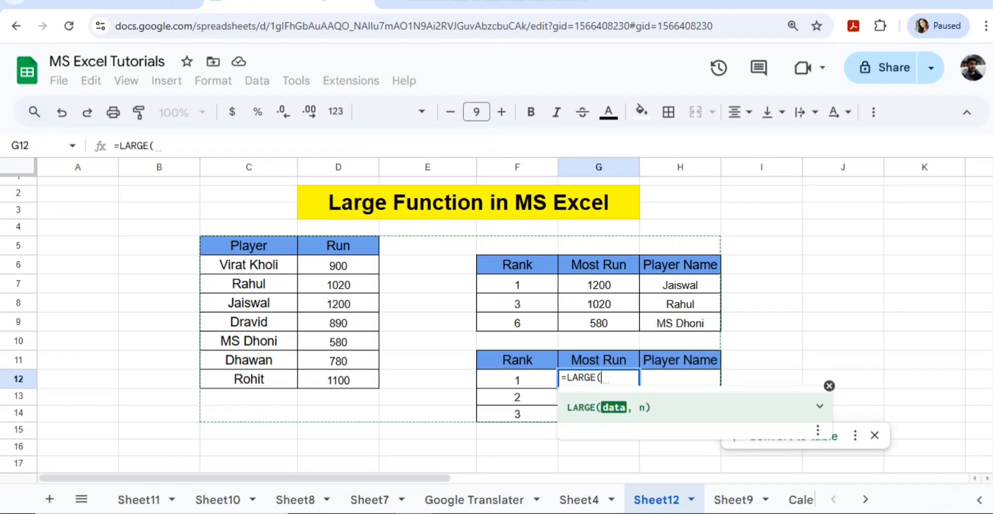
left_click(338, 266)
key("shift+Down")
key("shift+Down")
key("shift+Down")
key("shift+Down")
key("shift+Down")
key("shift+Down")
key("shift+Down")
key("shift+Down")
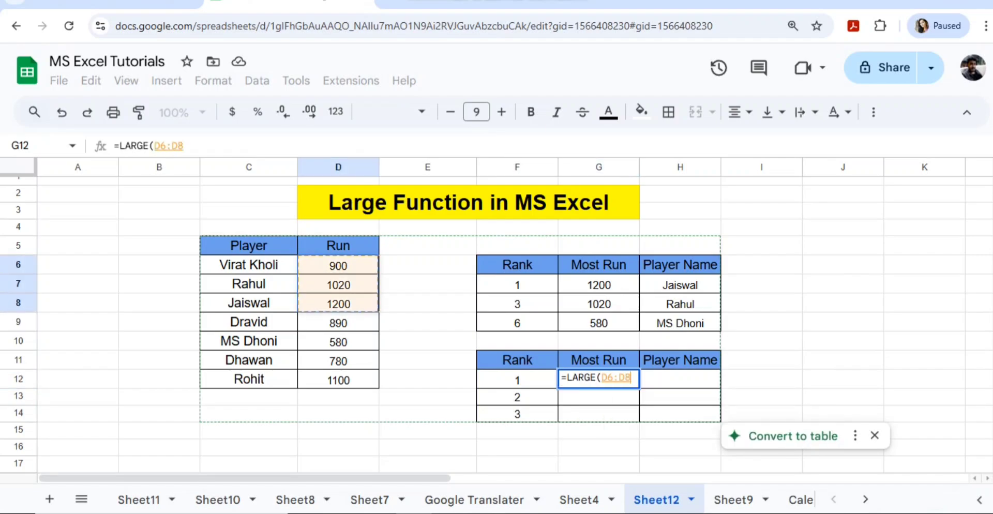
key("shift+Up")
key("shift+Up")
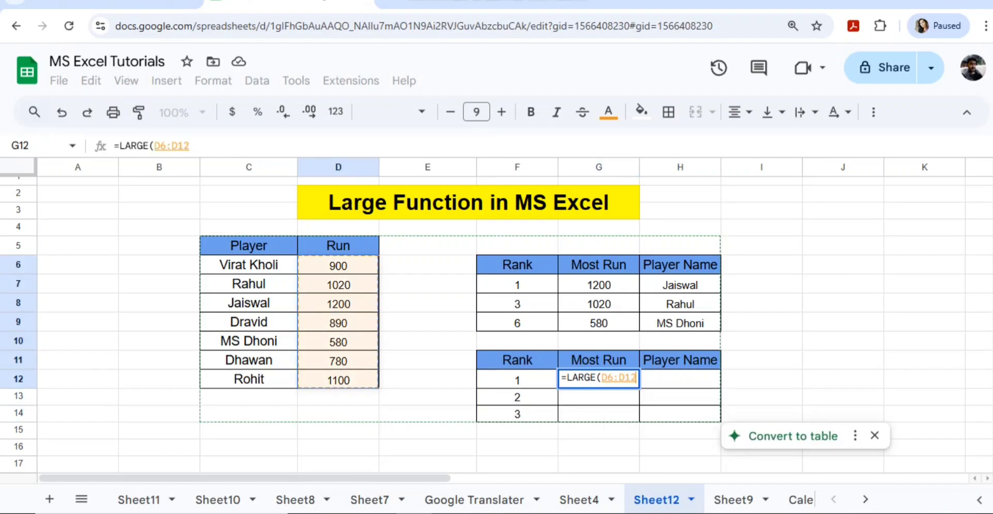
Complete the LARGE formula in G12 with F12 as the rank argument and fill it down to G14
type(",")
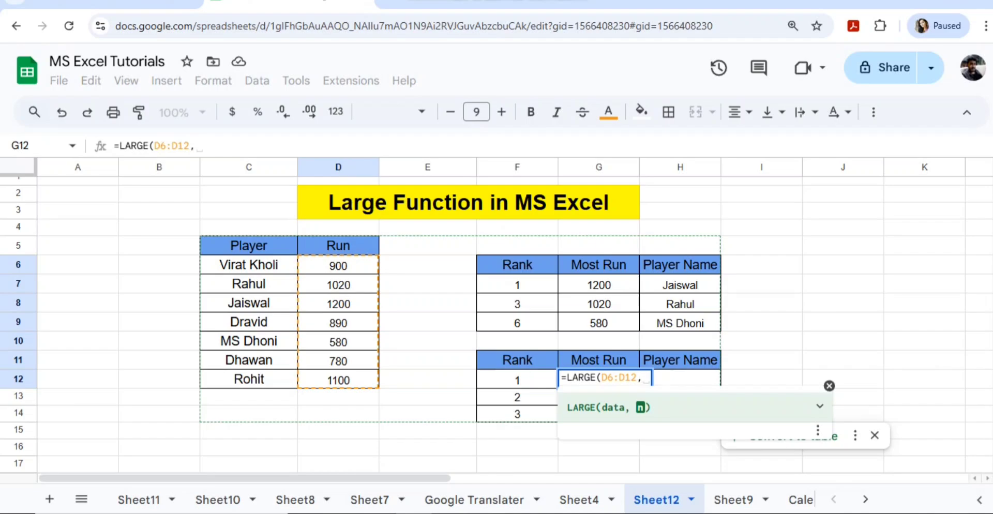
key("Left")
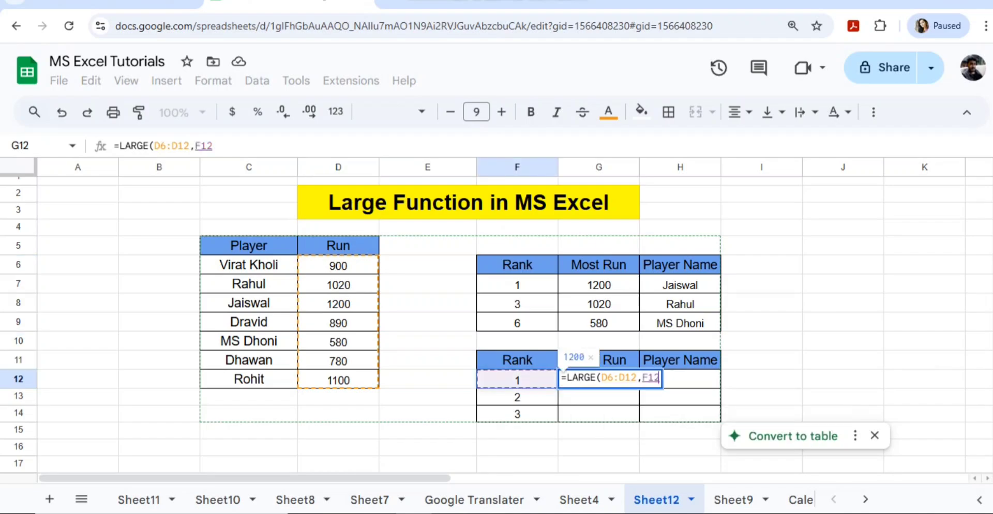
type(")")
key("Return")
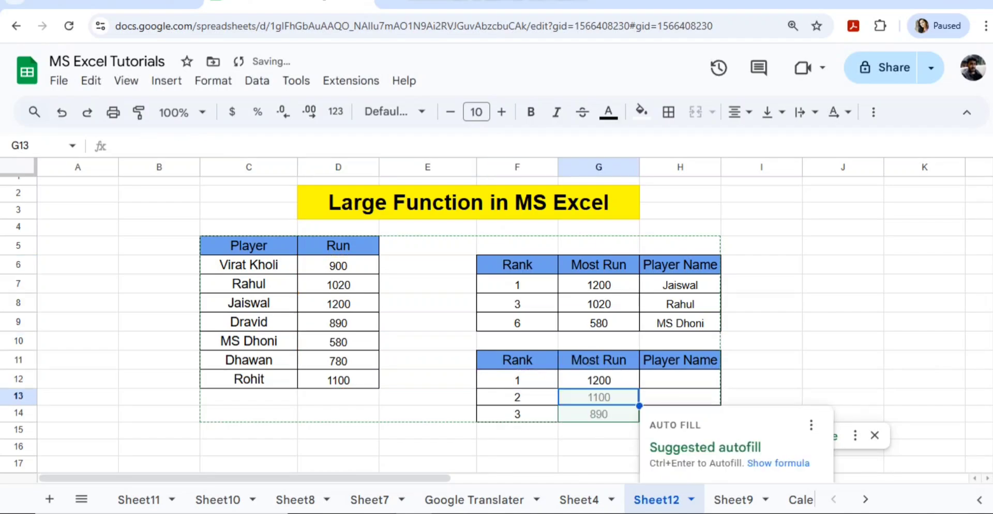
key("Up")
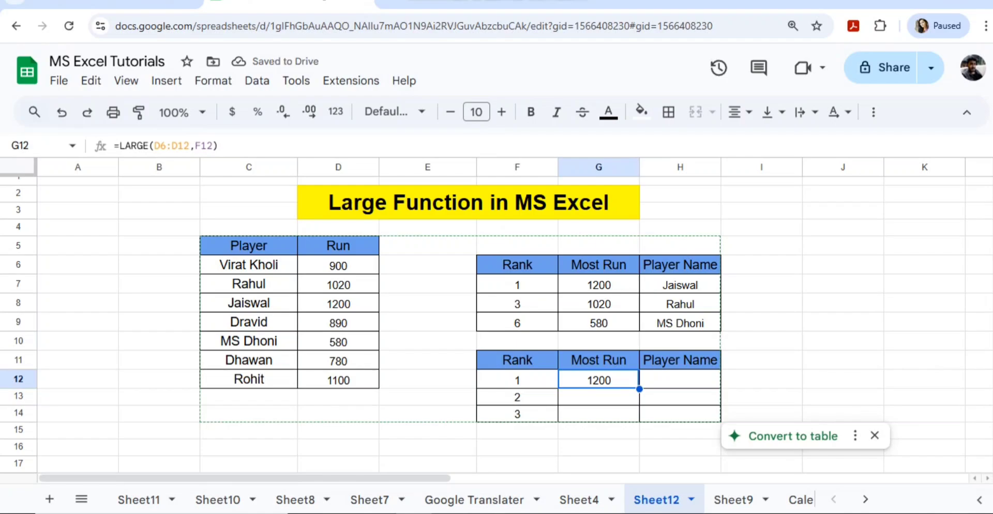
double_click(639, 389)
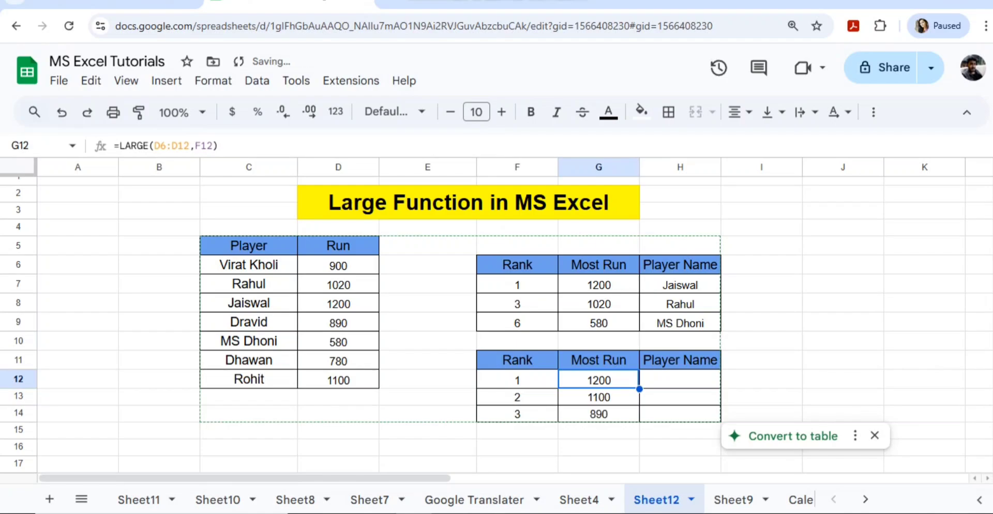
Change the rank in cell F14 to 6
key("Down")
key("Down")
key("Left")
type("6")
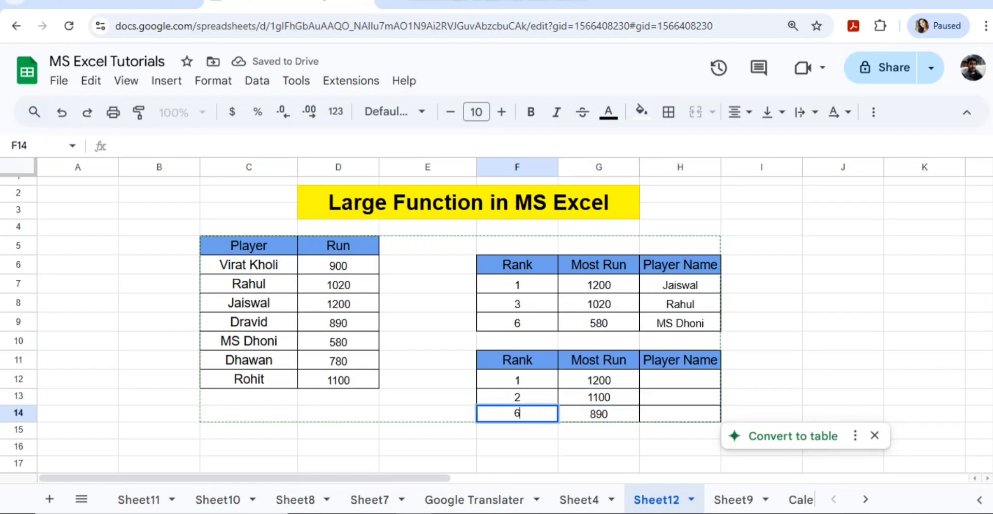
key("Tab")
key("Left")
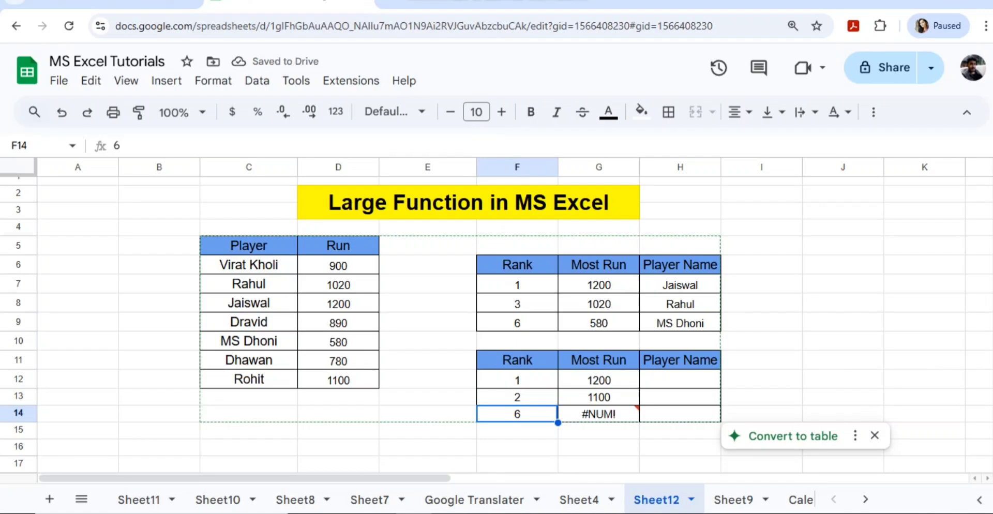
Change the rank in cell F14 to 5
key("Right")
key("Left")
type("5")
key("Right")
key("Left")
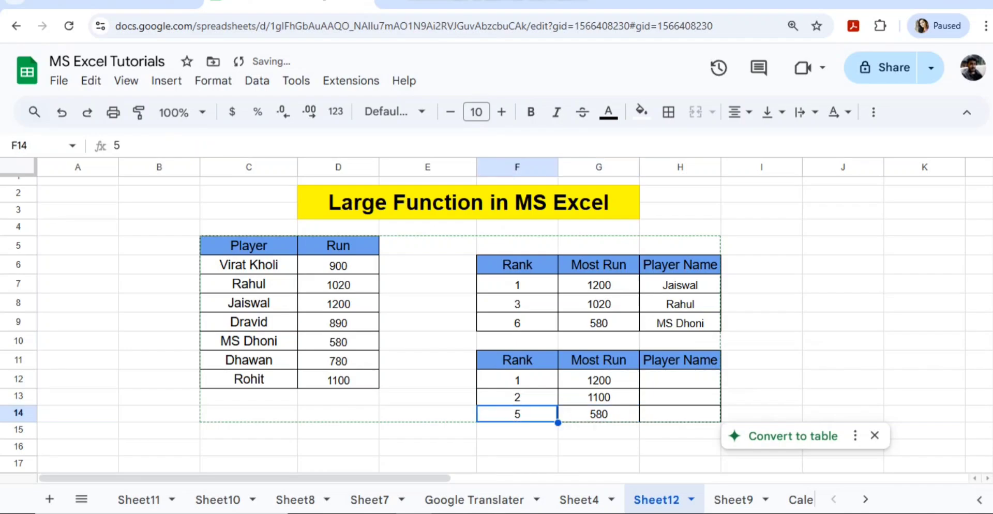
Review the ranks and their Most Run results in F12:G14
key("Up")
key("Up")
key("Down")
key("Down")
key("shift+Right")
key("shift+Up")
key("shift+Up")
key("Down")
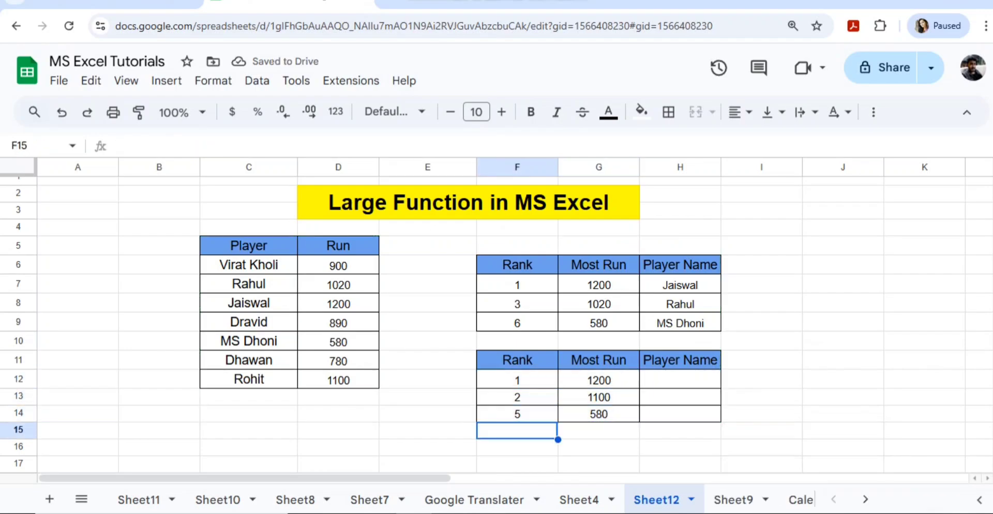
Set the rank in cell F14 back to 3
key("Up")
type("3")
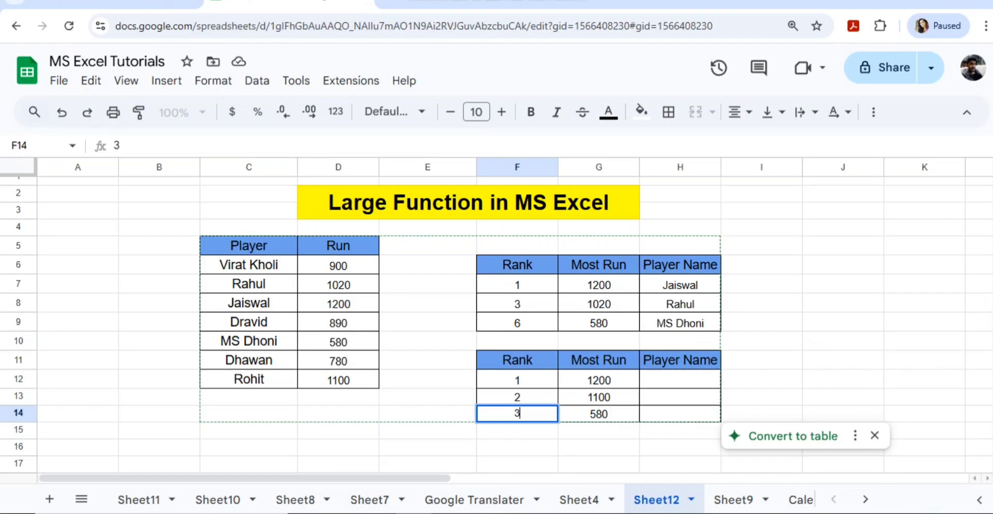
key("Right")
key("Left")
Select the first Player Name cell H12 and dismiss the Convert to table suggestion
key("Up")
key("Up")
key("Up")
key("Right")
key("Right")
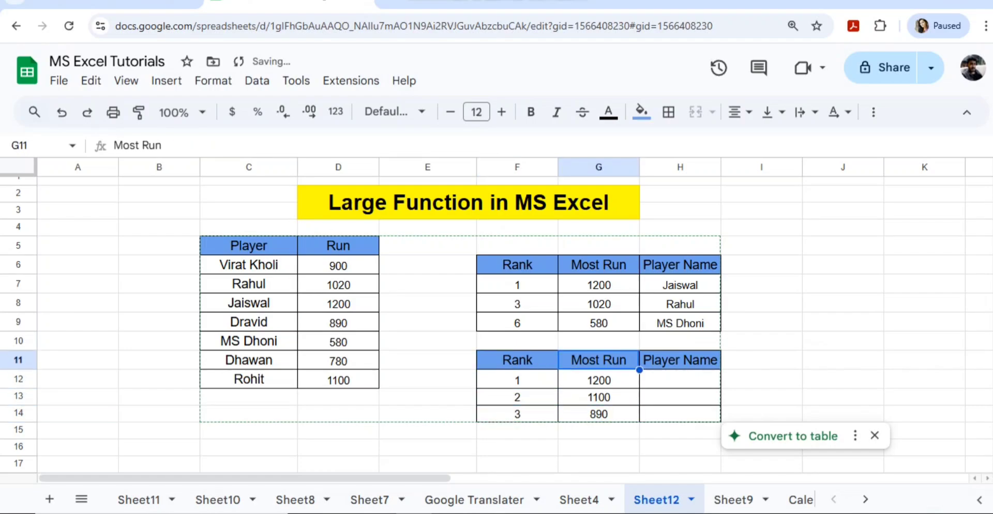
key("Down")
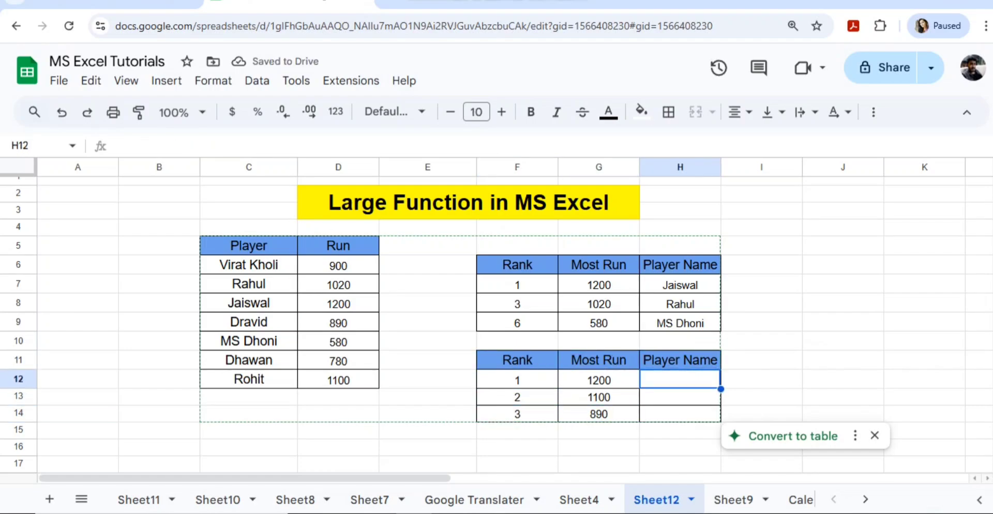
key("Left")
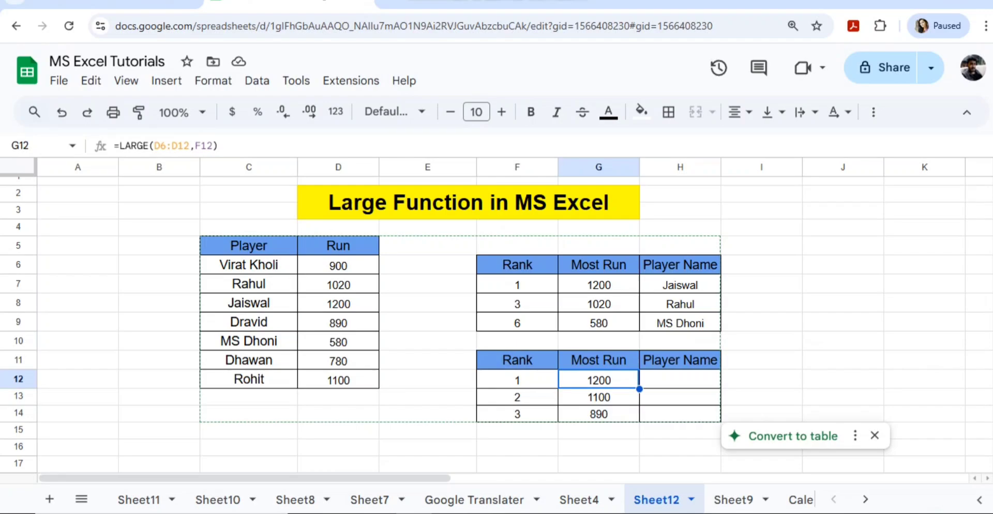
key("Right")
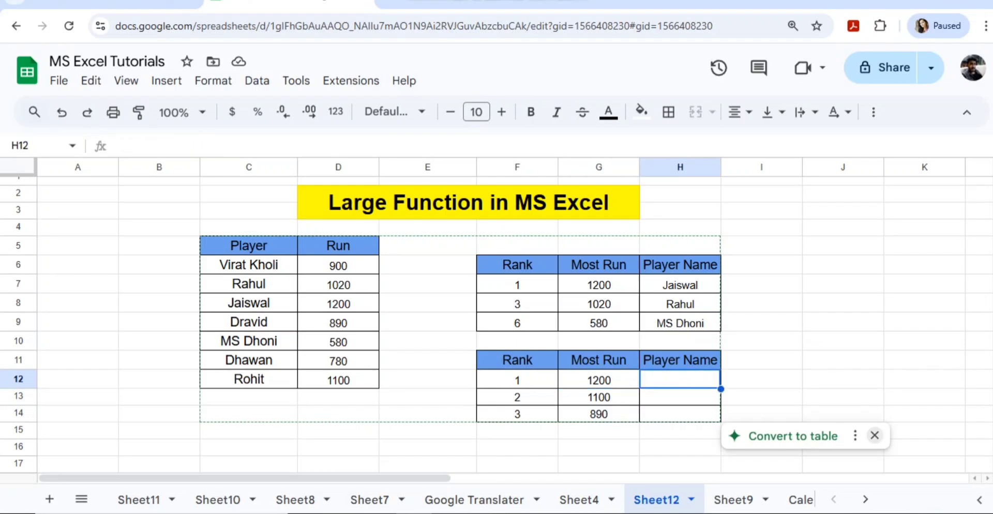
left_click(875, 435)
Start an XLOOKUP formula in H12 with G12 as the search key
type("=")
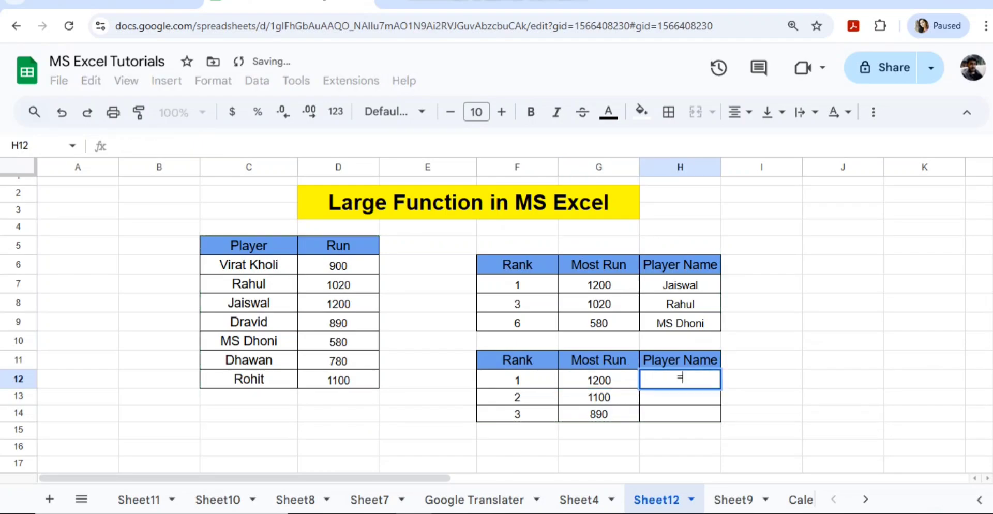
type("xlo")
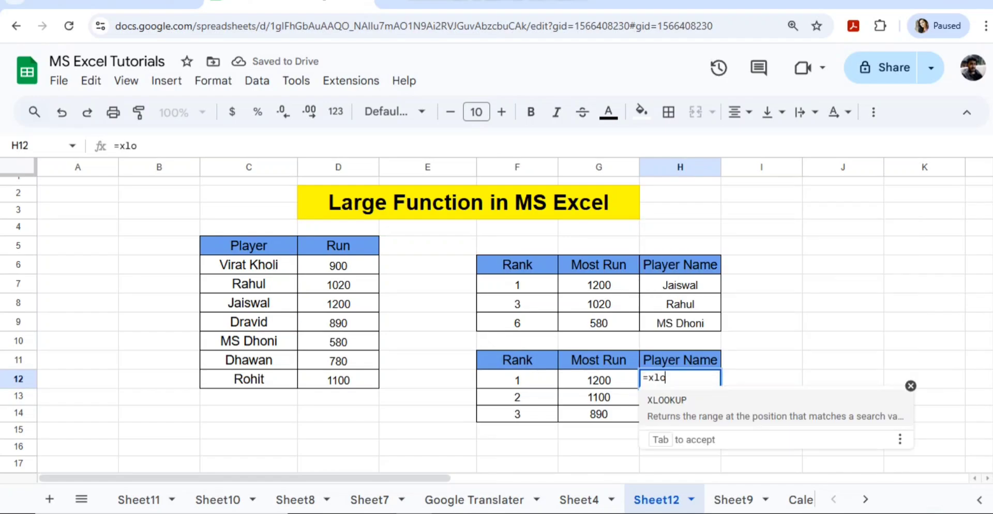
key("Tab")
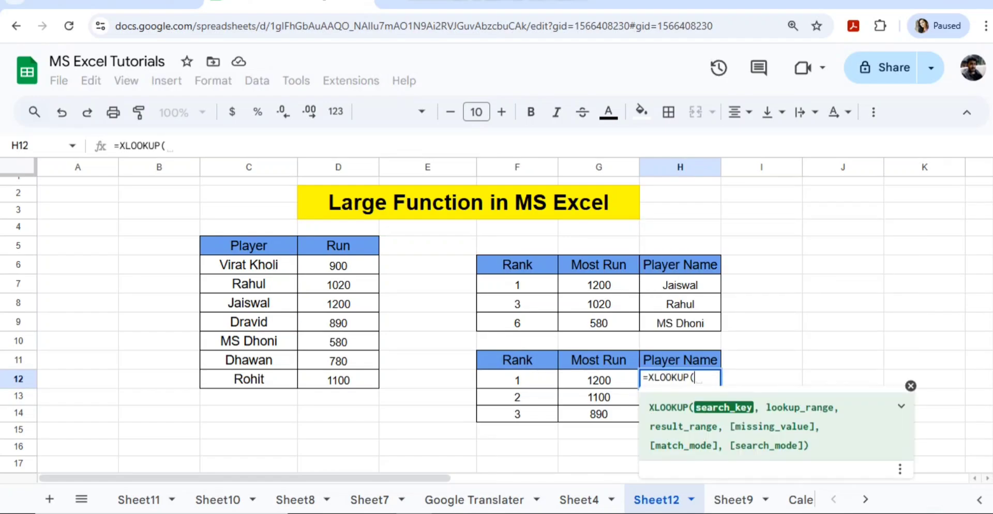
key("Left")
type(",")
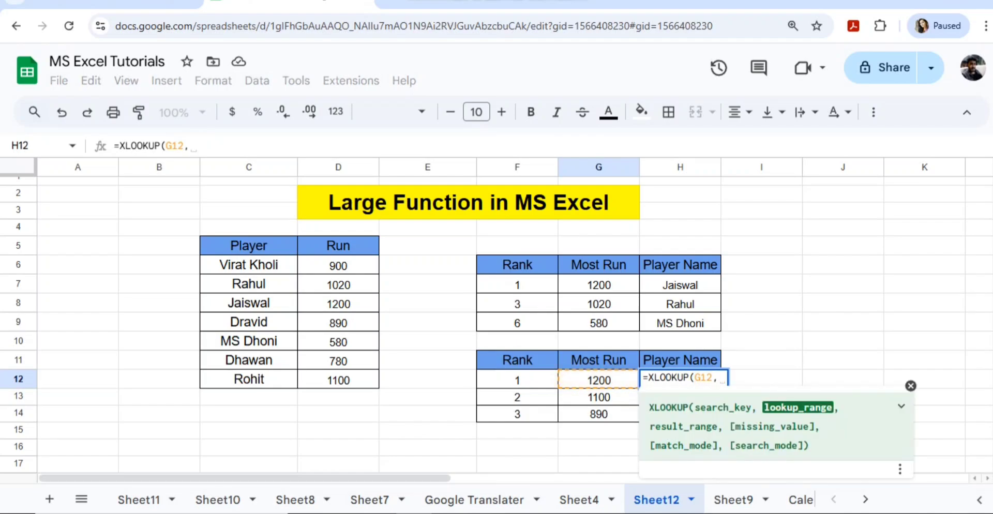
Use the runs in D6:D12 as the lookup range of the XLOOKUP formula
left_click(338, 265)
key("shift+Down")
key("shift+Down")
key("shift+Down")
key("shift+Down")
key("shift+Down")
key("shift+Down")
key("shift+Down")
key("shift+Down")
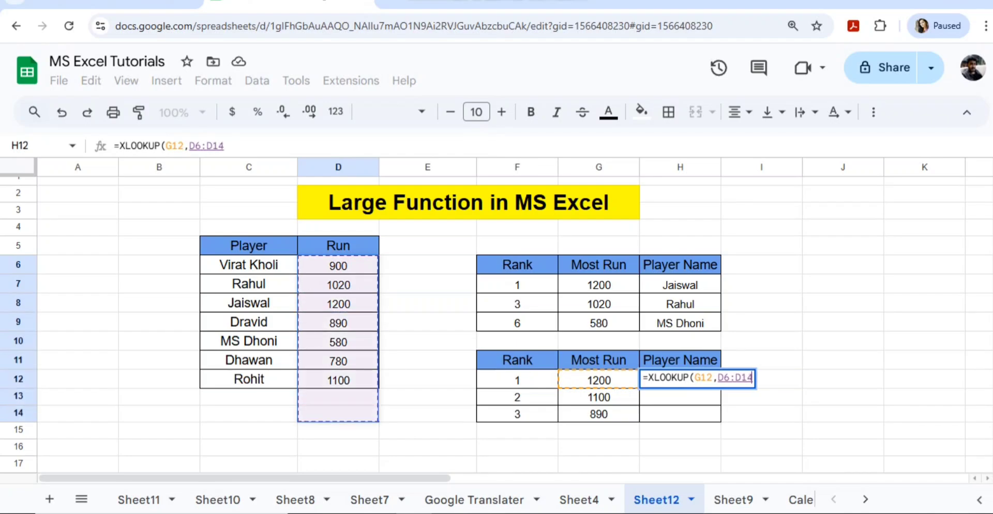
key("shift+Up")
key("shift+Up")
type(",")
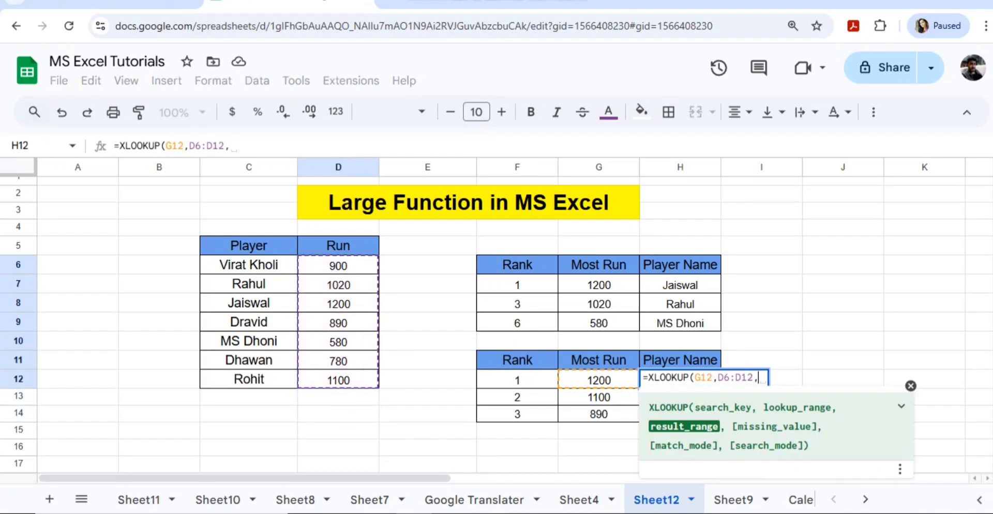
Use the player names in C6:C12 as the result range and close the XLOOKUP formula in H12
left_click(249, 265)
key("shift+Down")
key("shift+Down")
key("shift+Down")
key("shift+Down")
key("shift+Down")
key("shift+Down")
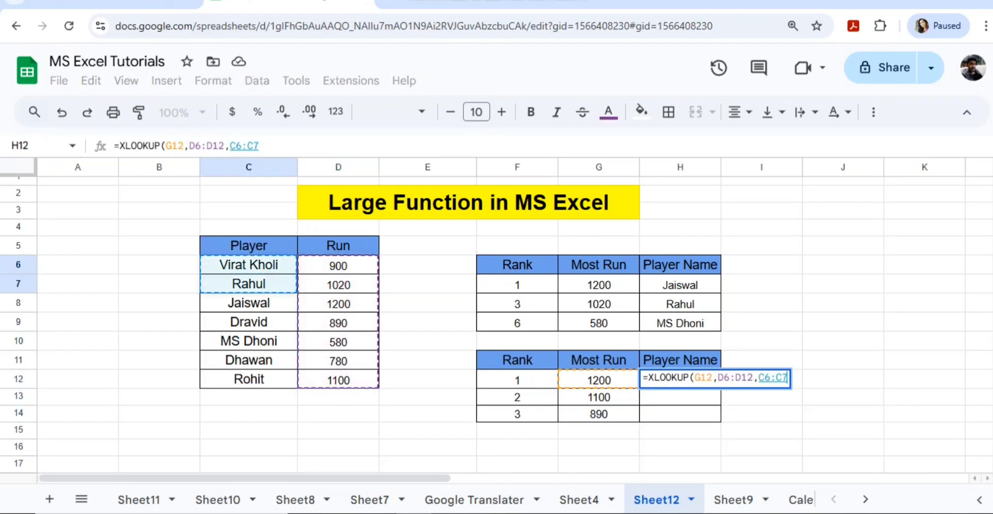
type(")")
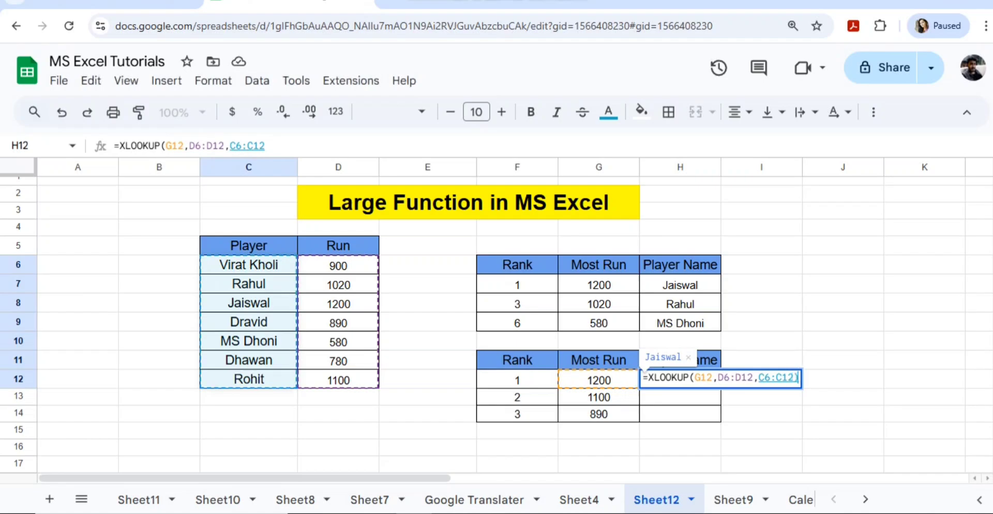
Enter the XLOOKUP formula and accept the suggested autofill for H13:H14
key("Return")
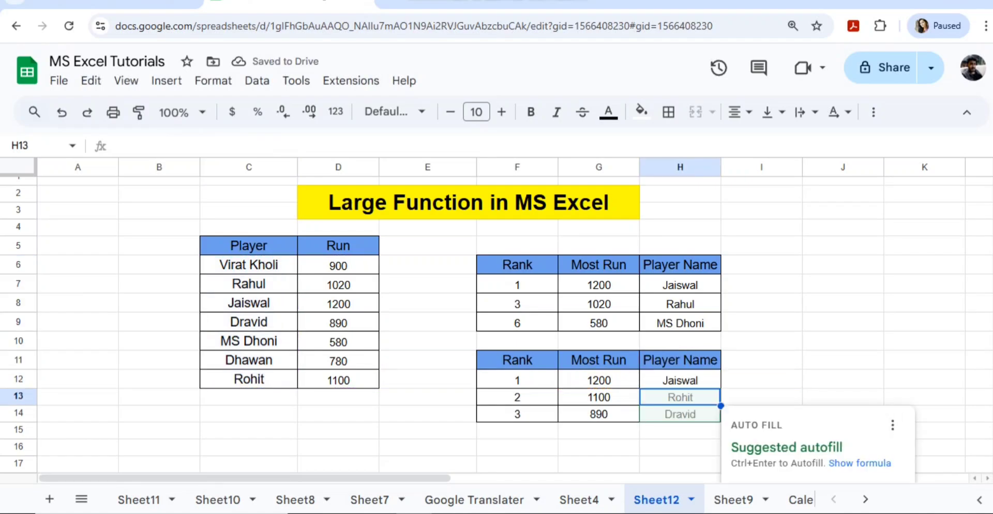
scroll(497, 326, "down", 2)
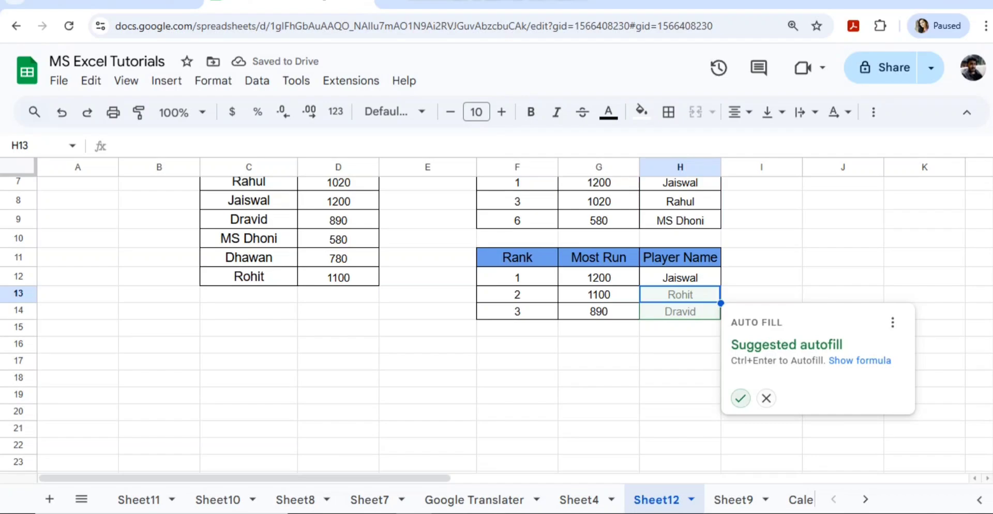
left_click(740, 399)
Set the rank in cell F14 to 5
left_click(517, 312)
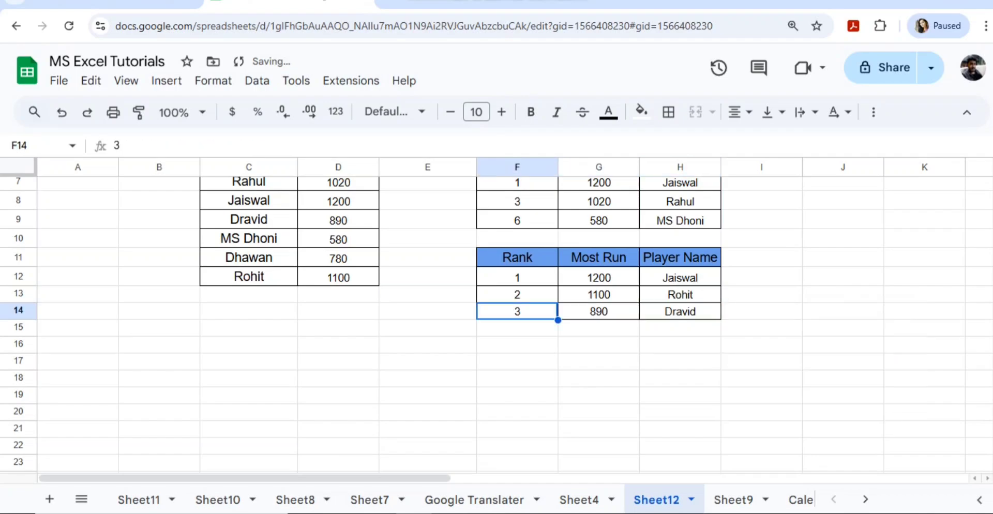
type("5")
key("Right")
key("Left")
key("Right")
key("Left")
key("Up")
key("Up")
key("Up")
key("Up")
key("Up")
key("Up")
key("Up")
key("Up")
key("Up")
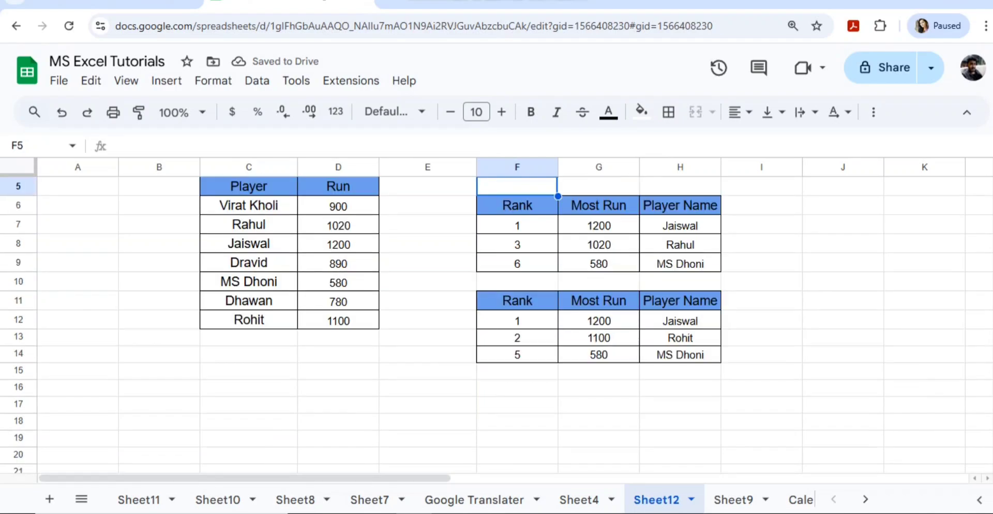
key("Down")
key("Down")
key("Down")
key("Down")
key("Down")
key("Down")
key("Down")
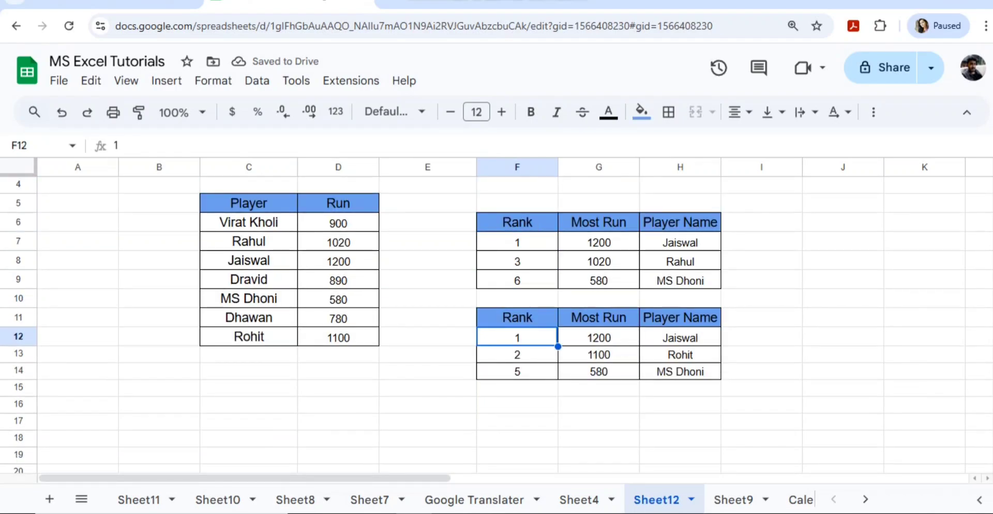
Review the rebuilt rank table by selecting the range F11:H14
key("Right")
key("Right")
key("Left")
key("Left")
key("Up")
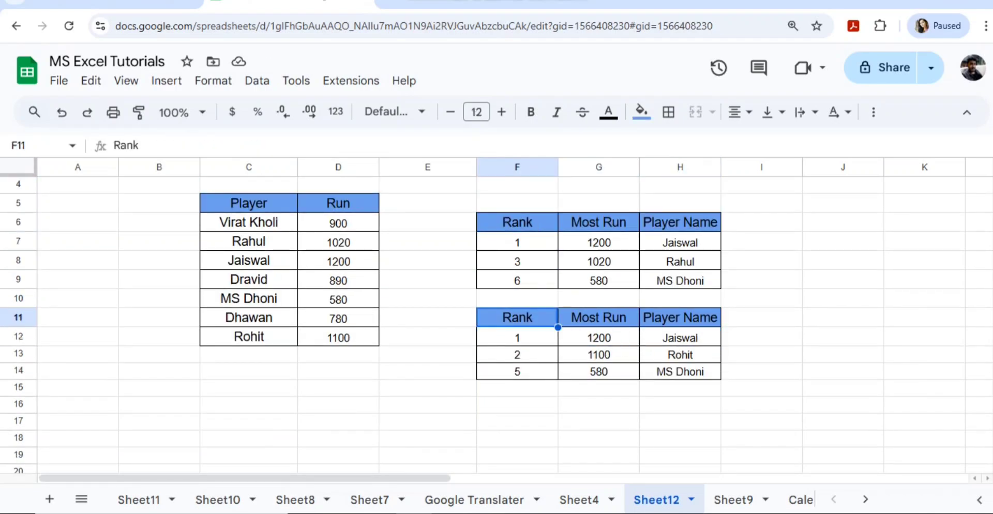
key("shift+Down")
key("shift+Down")
key("shift+Down")
key("shift+Right")
key("shift+Right")
key("Up")
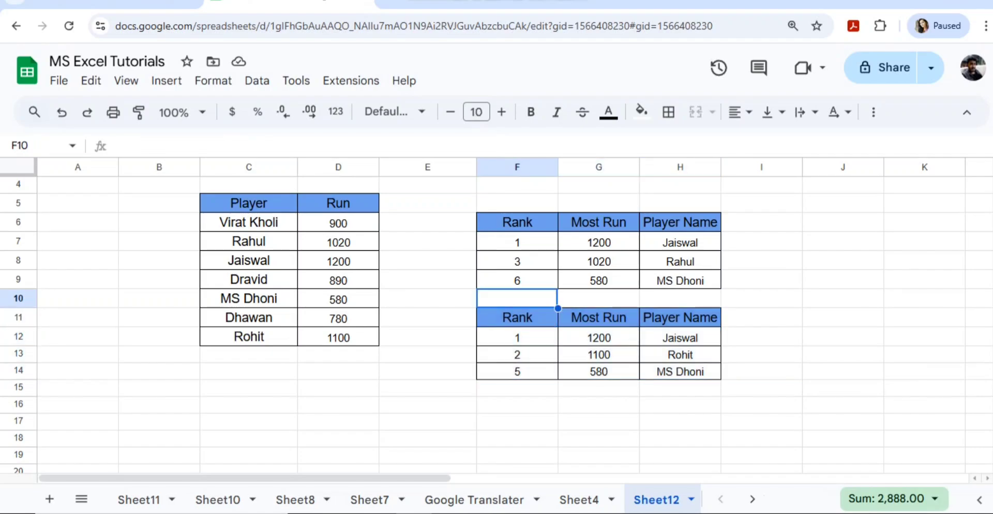
Review the original rank table by selecting the range F6:H9
key("Up")
key("Up")
key("Up")
key("Up")
key("Up")
key("Up")
key("Up")
key("Up")
key("Up")
key("Down")
key("Down")
key("Down")
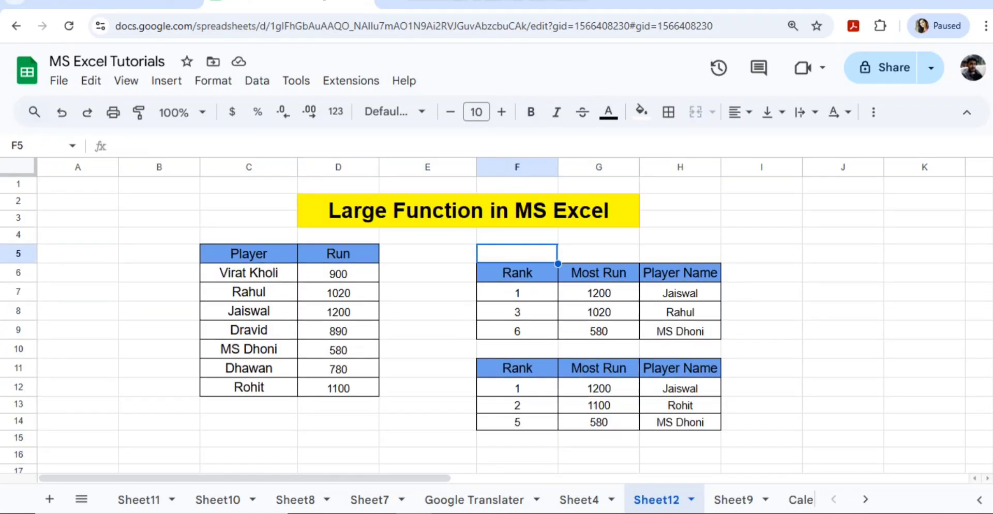
key("shift+Down")
key("shift+Down")
key("shift+Down")
key("shift+Right")
key("shift+Right")
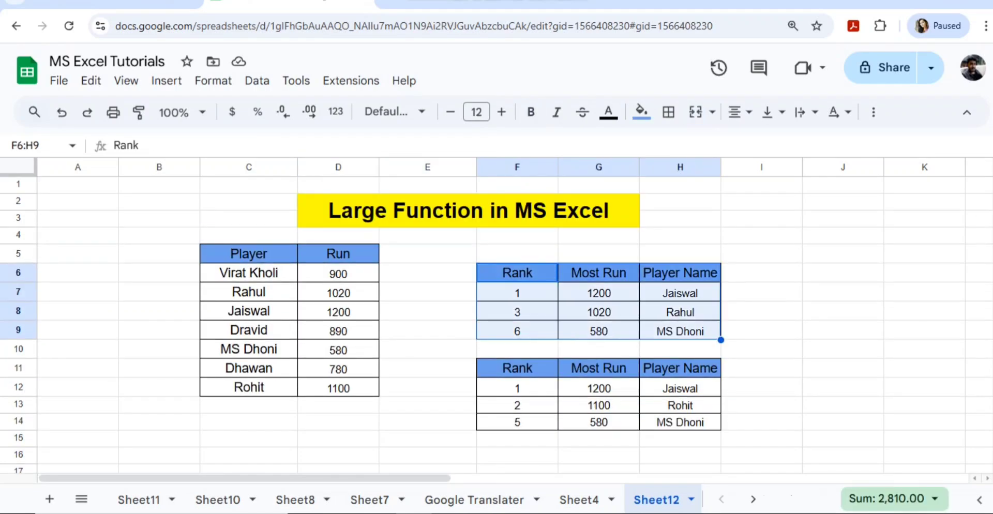
Examine the LARGE formulas in the Most Run cells G7 and G12
key("Down")
key("Right")
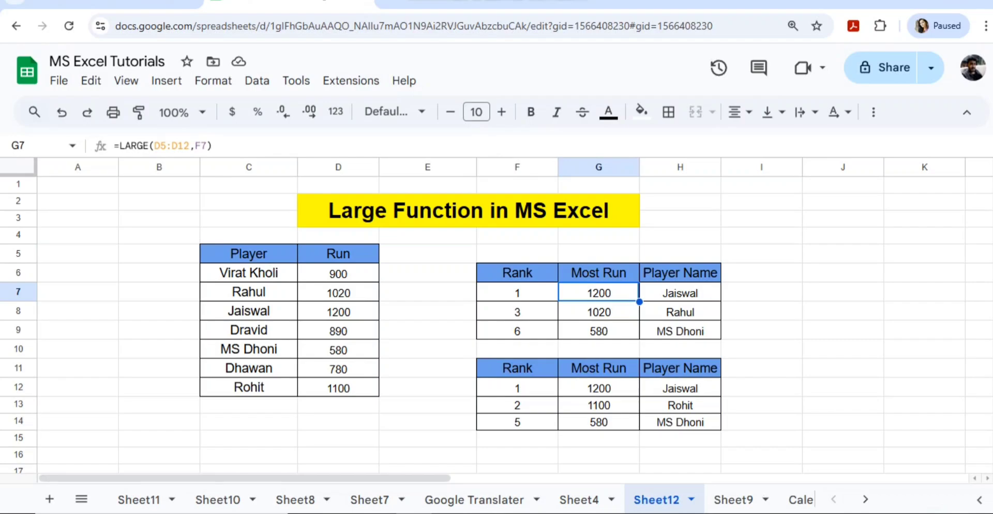
key("Down")
key("Down")
key("Down")
key("Down")
key("Down")
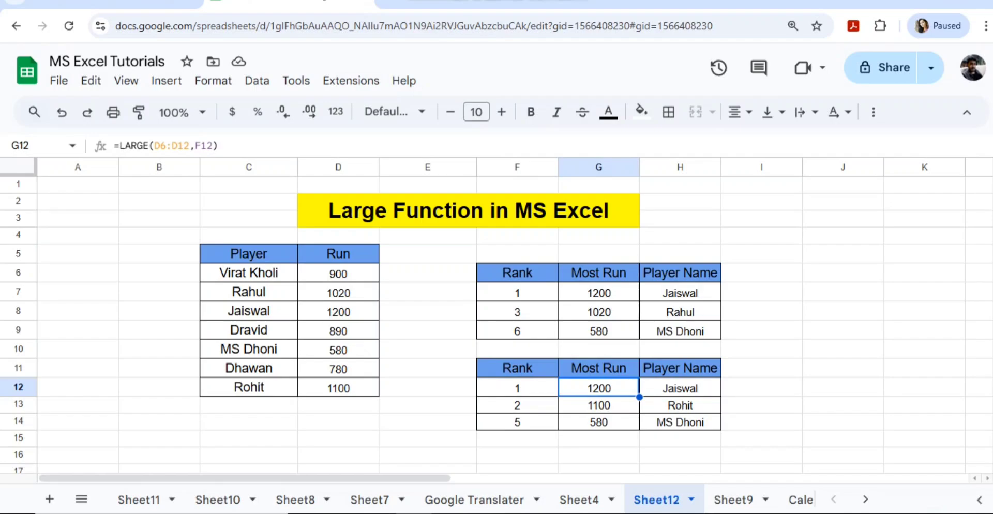
Review the ranks and runs in F12:G14 and examine the XLOOKUP formula in H12
left_click(517, 388)
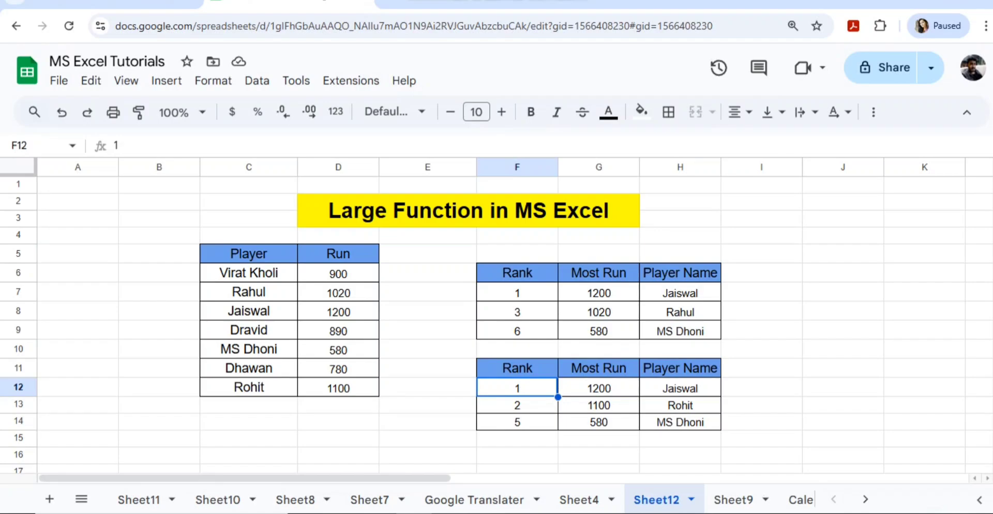
key("shift+Right")
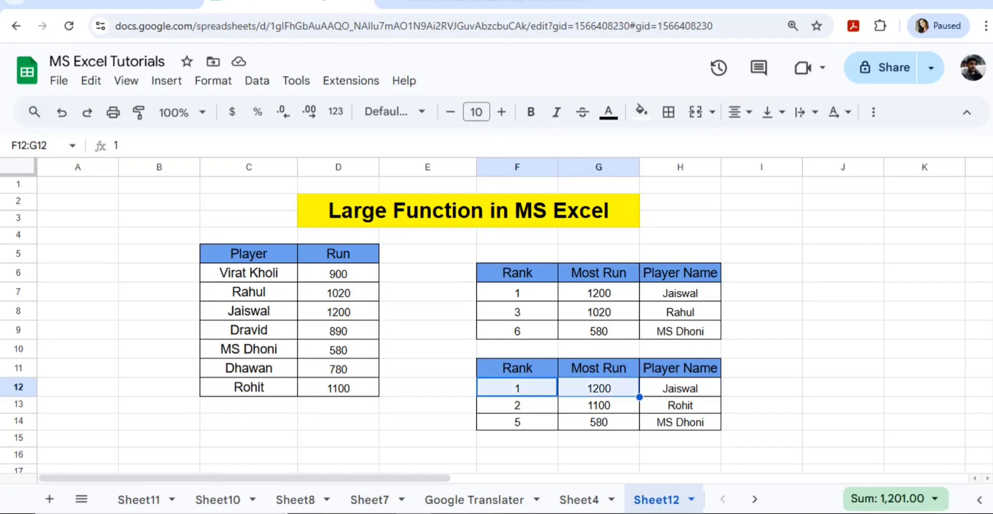
key("shift+Down")
key("shift+Down")
key("Left")
key("Right")
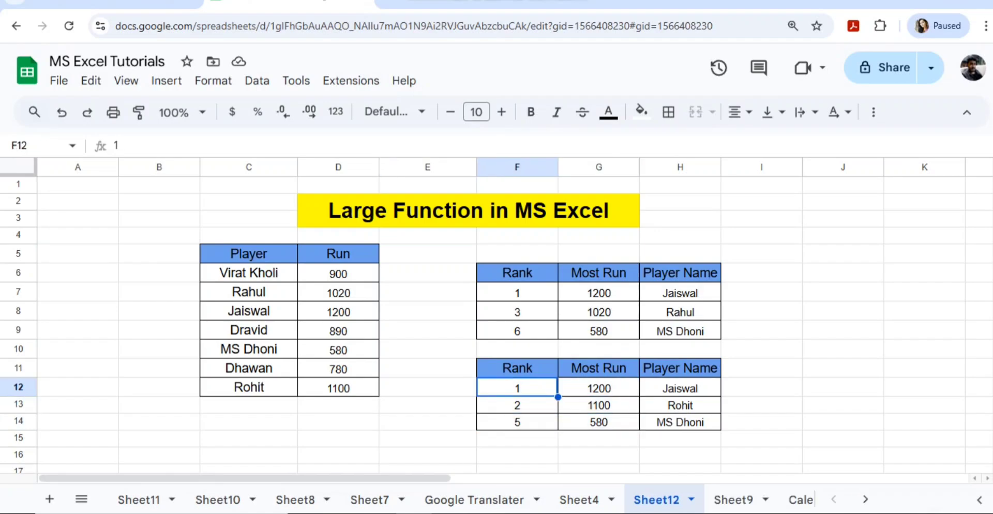
key("shift+Down")
key("Right")
key("Right")
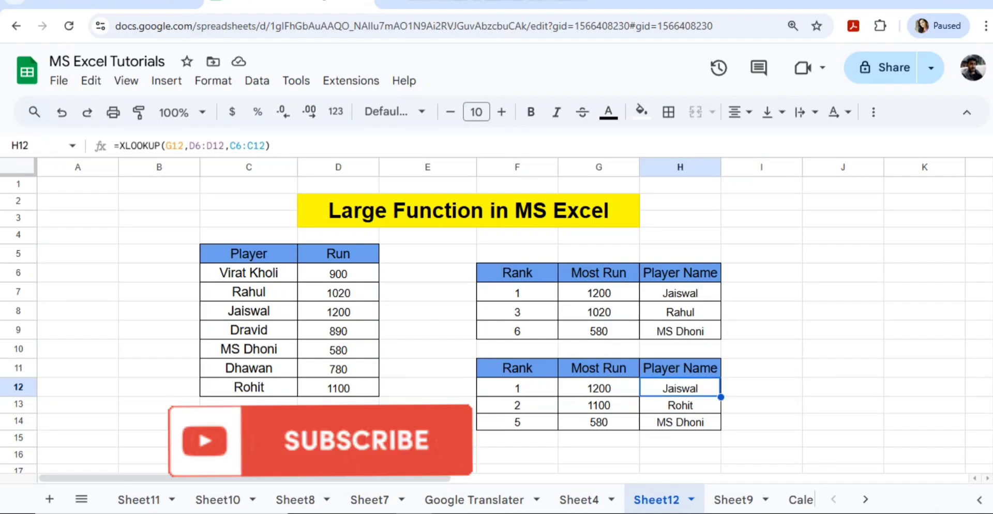